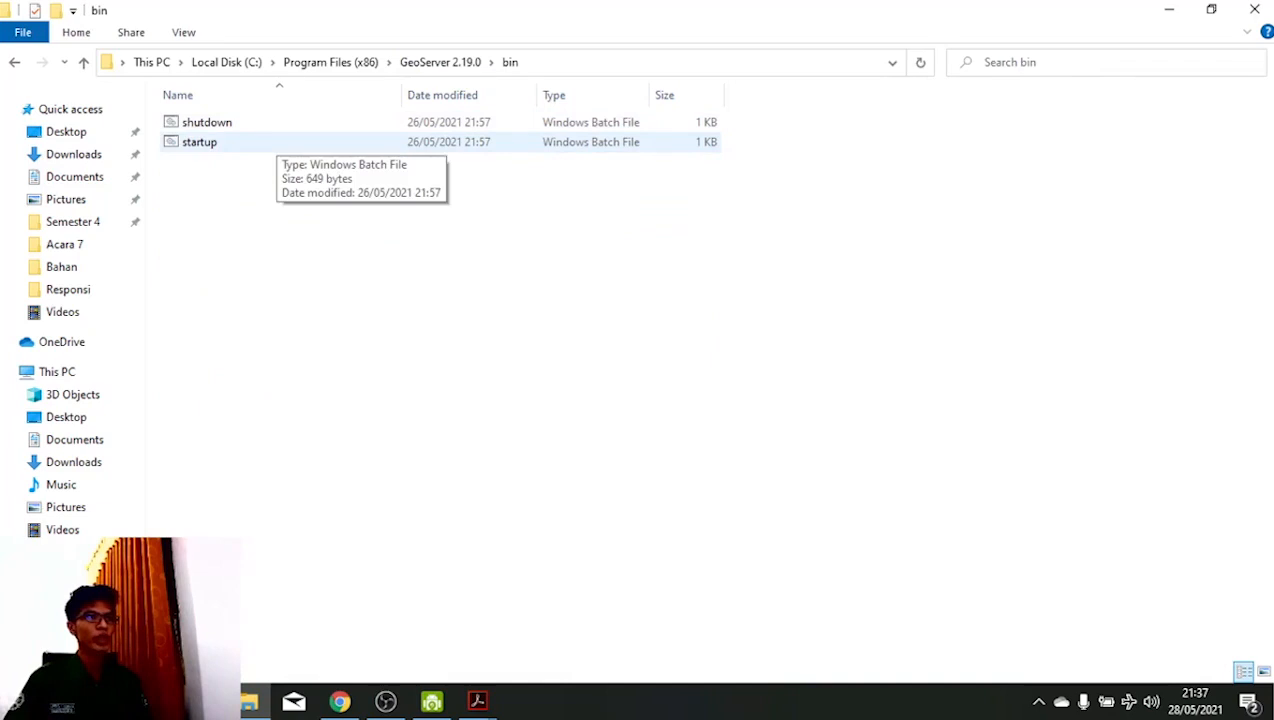
- Run startup.bat to start the GeoServer server, then switch to Chrome at localhost:8080/geoserver
{"action": "double_click", "coordinate": [277, 142]}
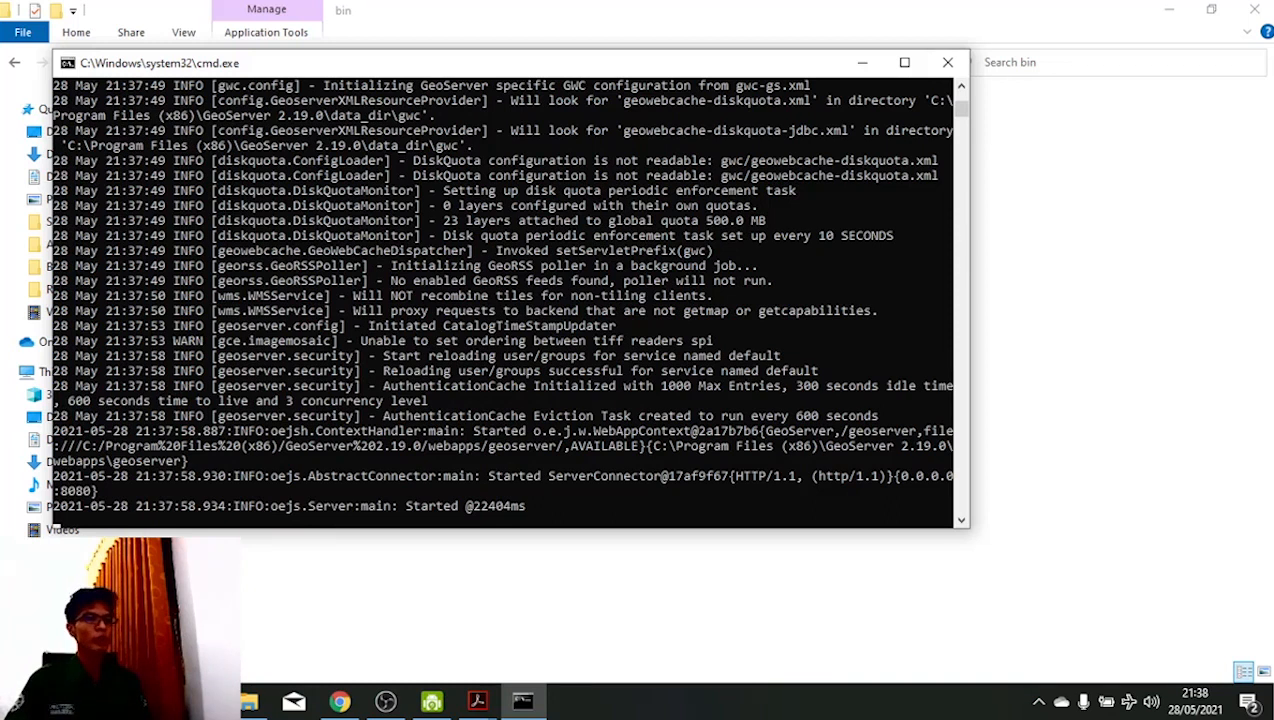
{"action": "left_click", "coordinate": [340, 701]}
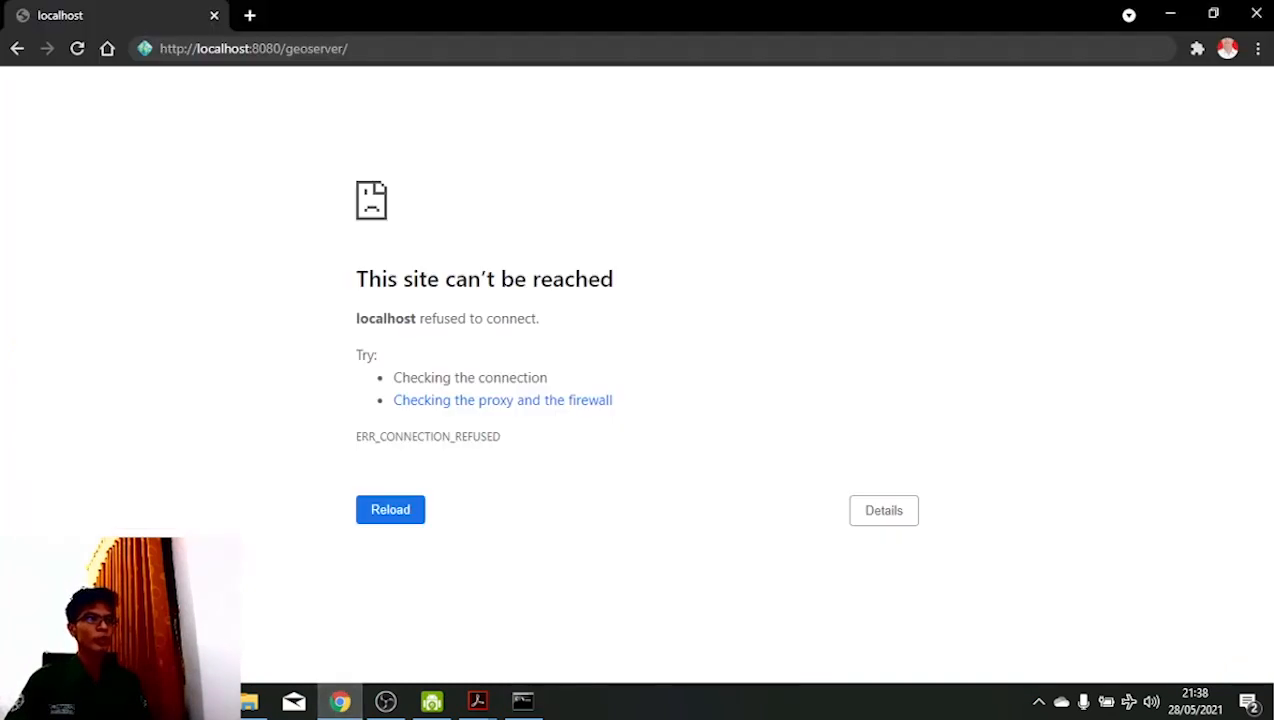
- Reload the GeoServer page and sign in with the administrator username and its password
{"action": "left_click", "coordinate": [390, 48]}
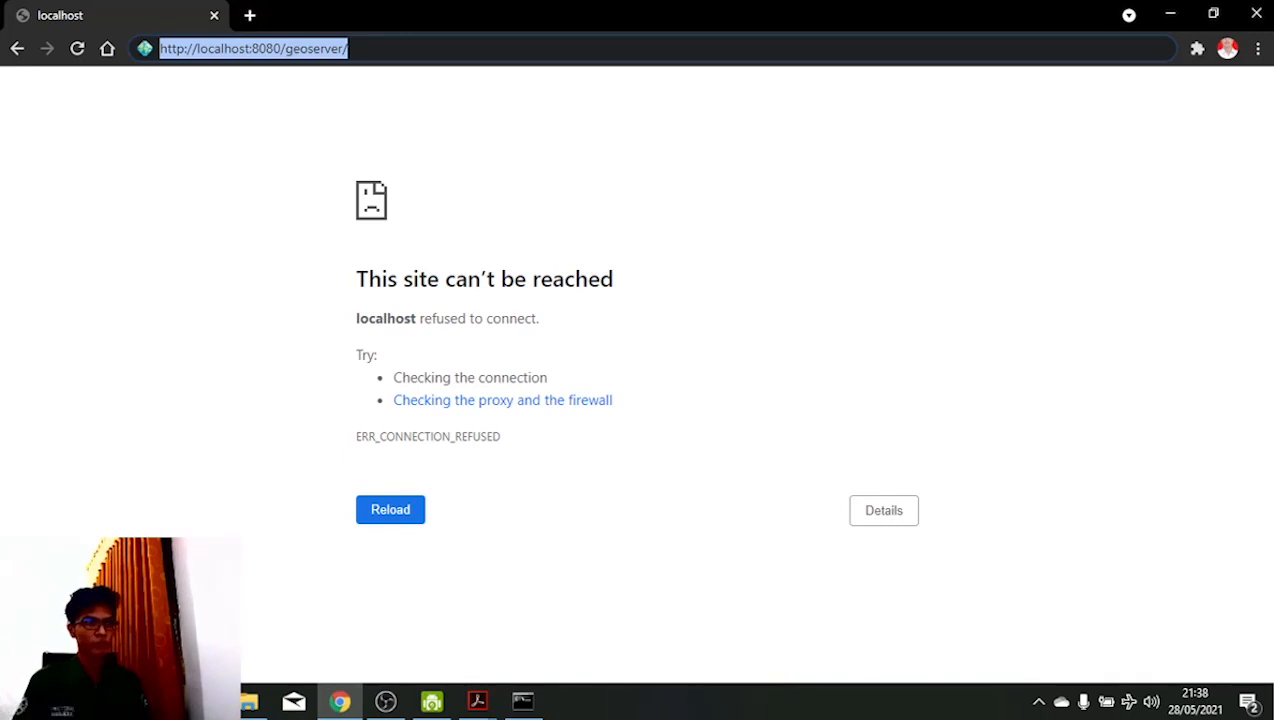
{"action": "key", "text": "Return"}
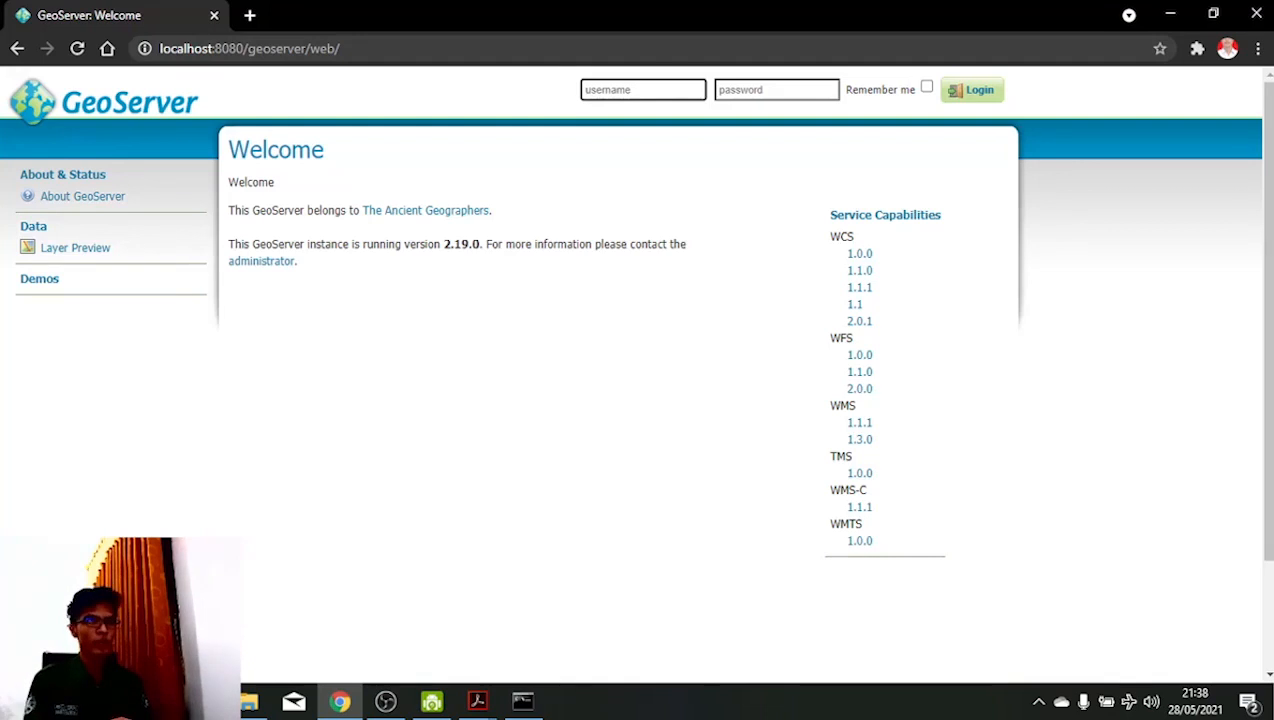
{"action": "type", "text": "admin"}
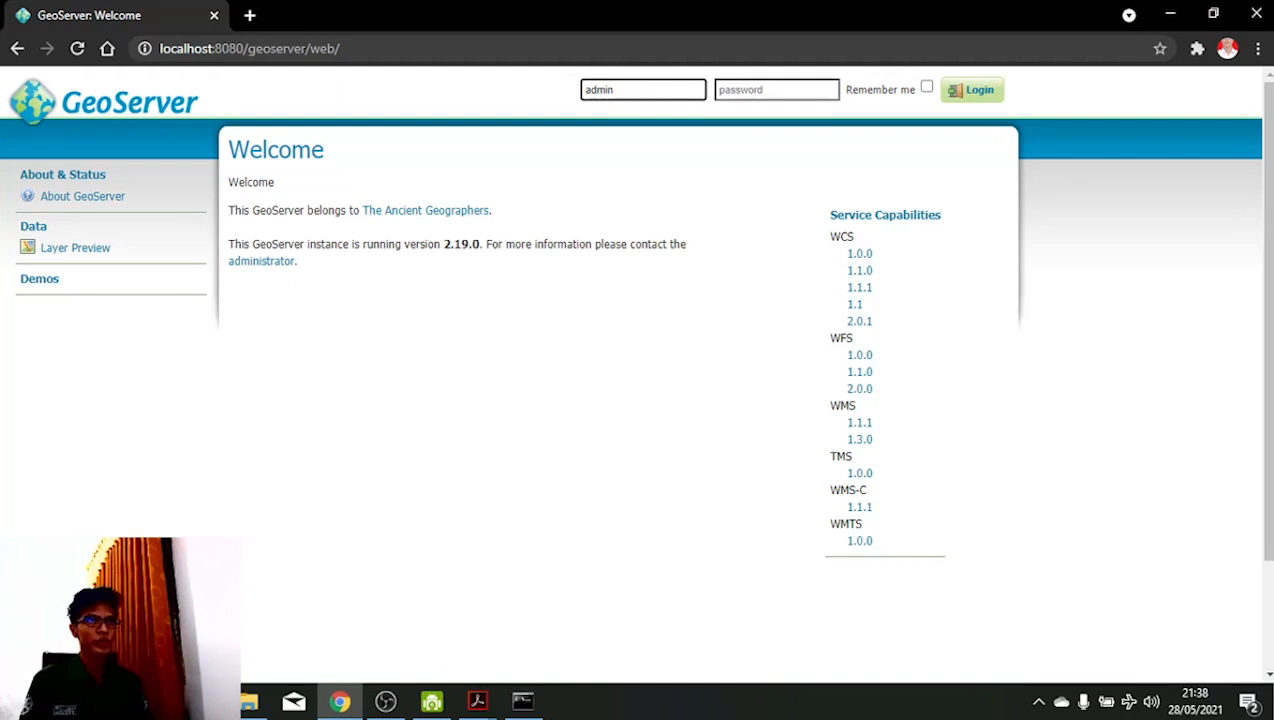
{"action": "key", "text": "Tab"}
{"action": "type", "text": "geoserver"}
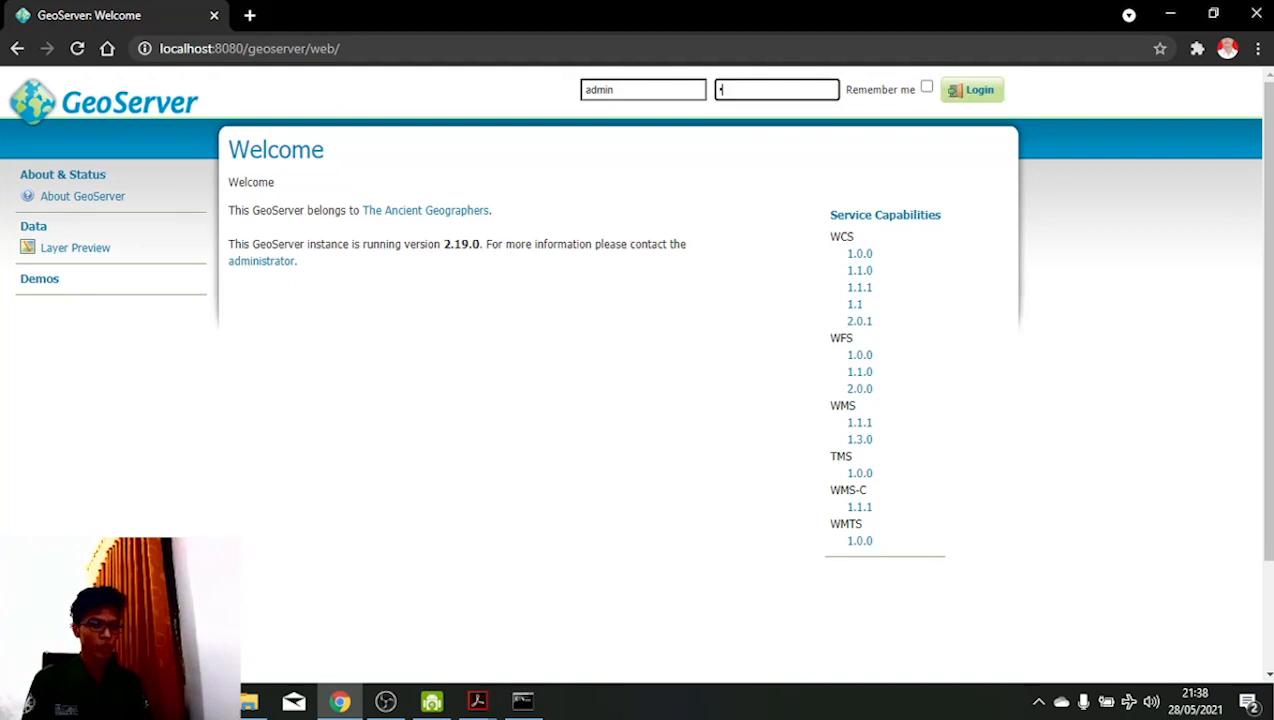
{"action": "key", "text": "Return"}
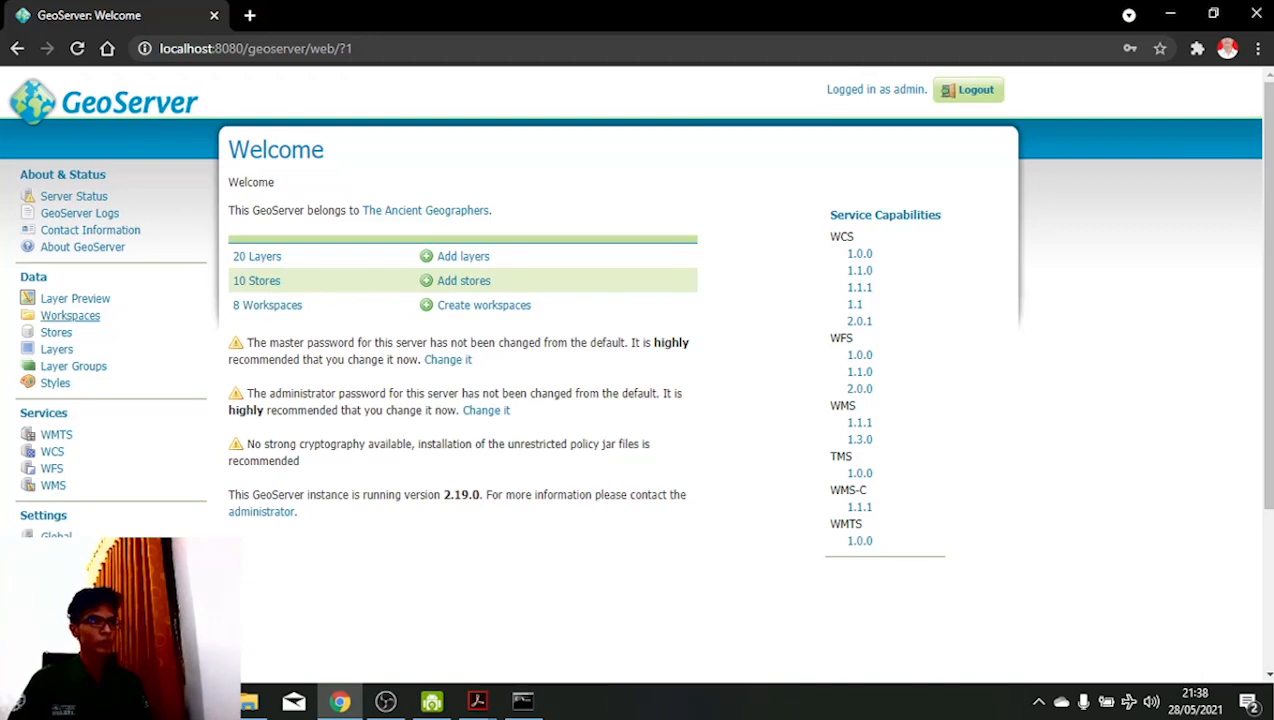
{"action": "left_click", "coordinate": [70, 315]}
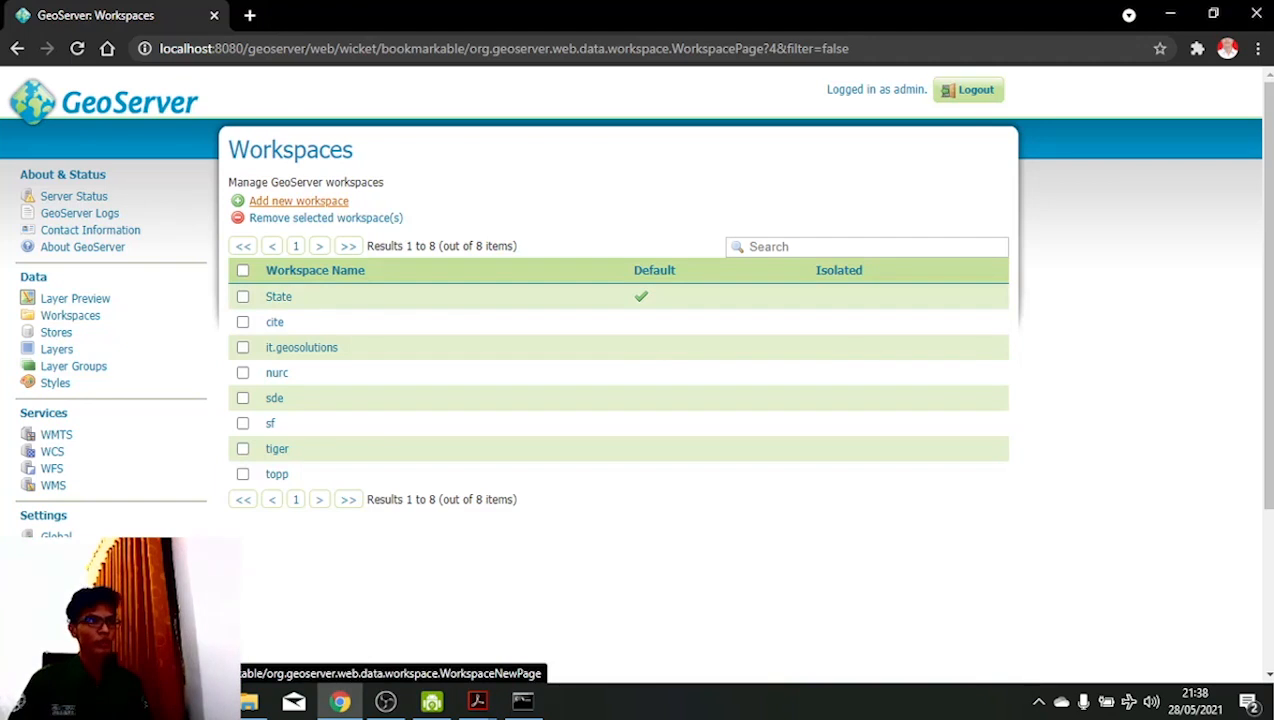
{"action": "left_click", "coordinate": [299, 201]}
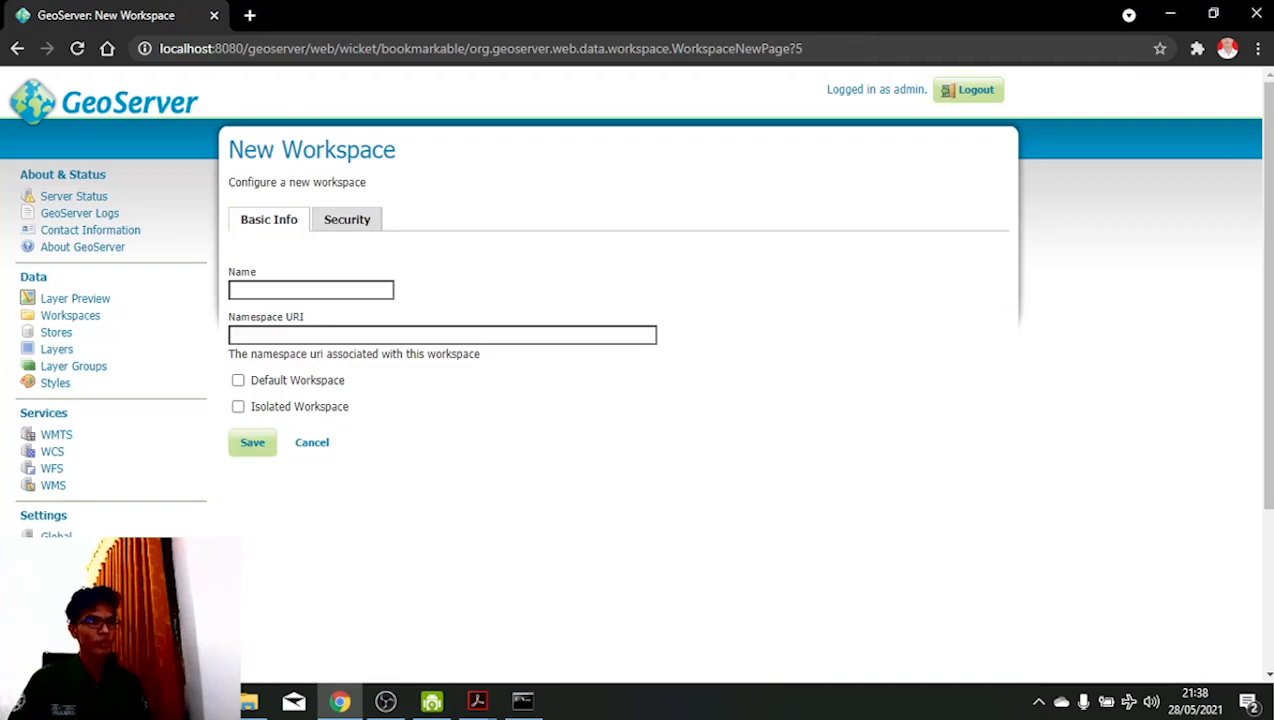
{"action": "left_click", "coordinate": [311, 290]}
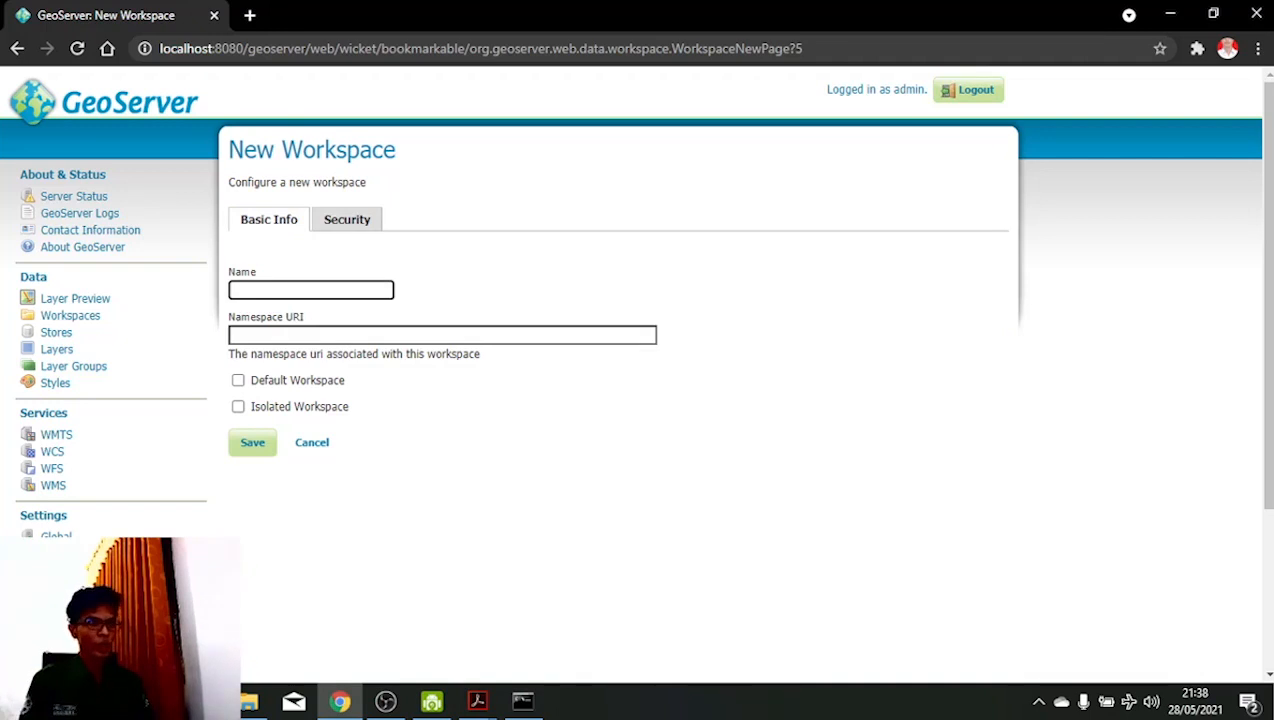
{"action": "type", "text": "Flo"}
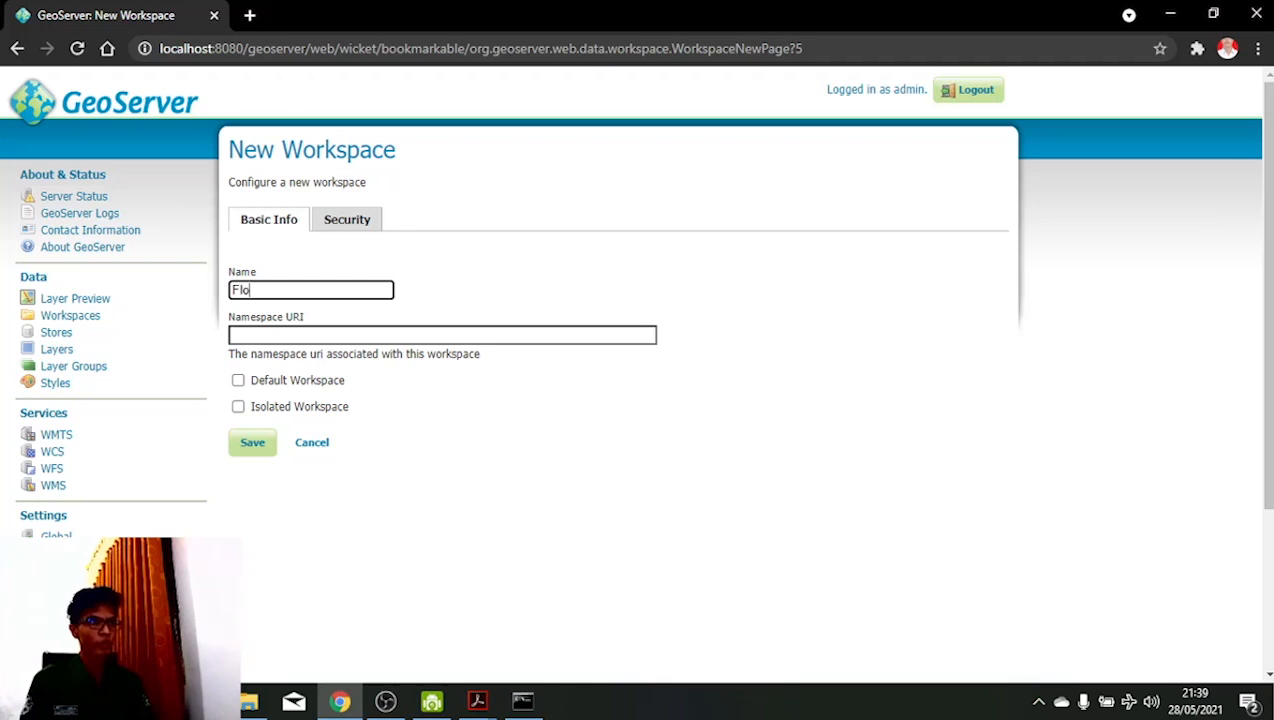
{"action": "type", "text": "res_T"}
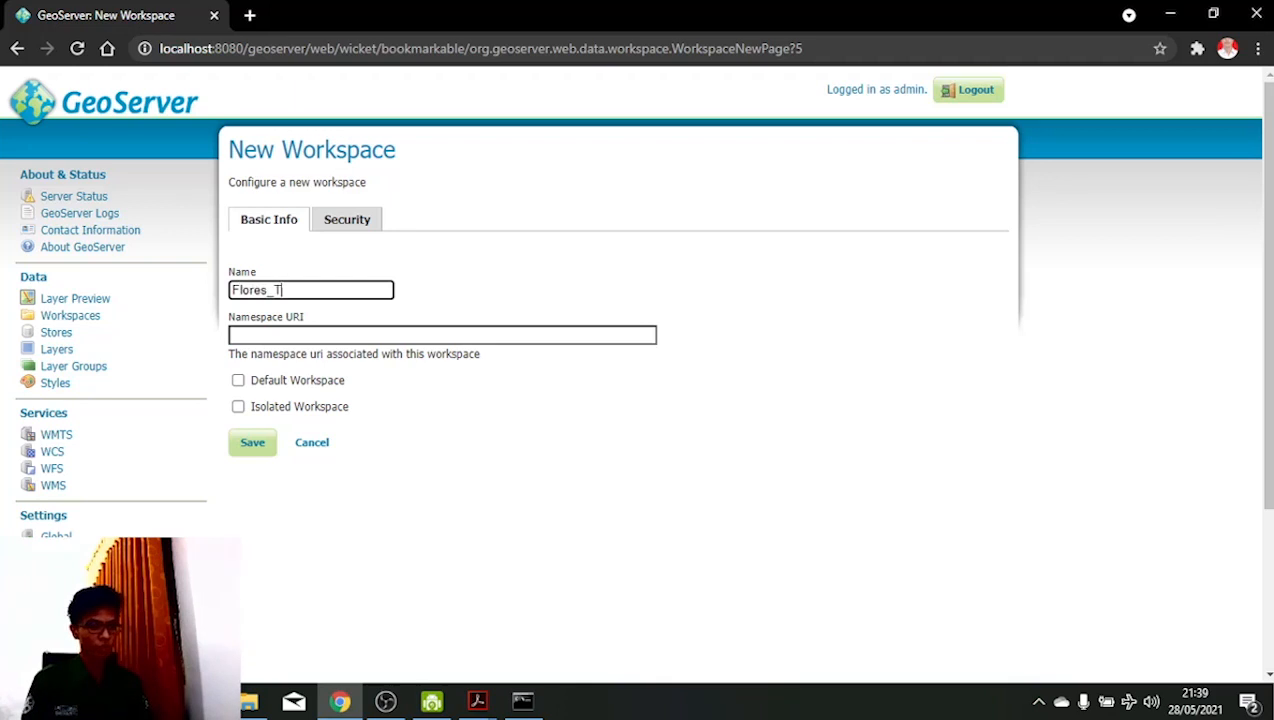
{"action": "type", "text": "imur"}
{"action": "key", "text": "Tab"}
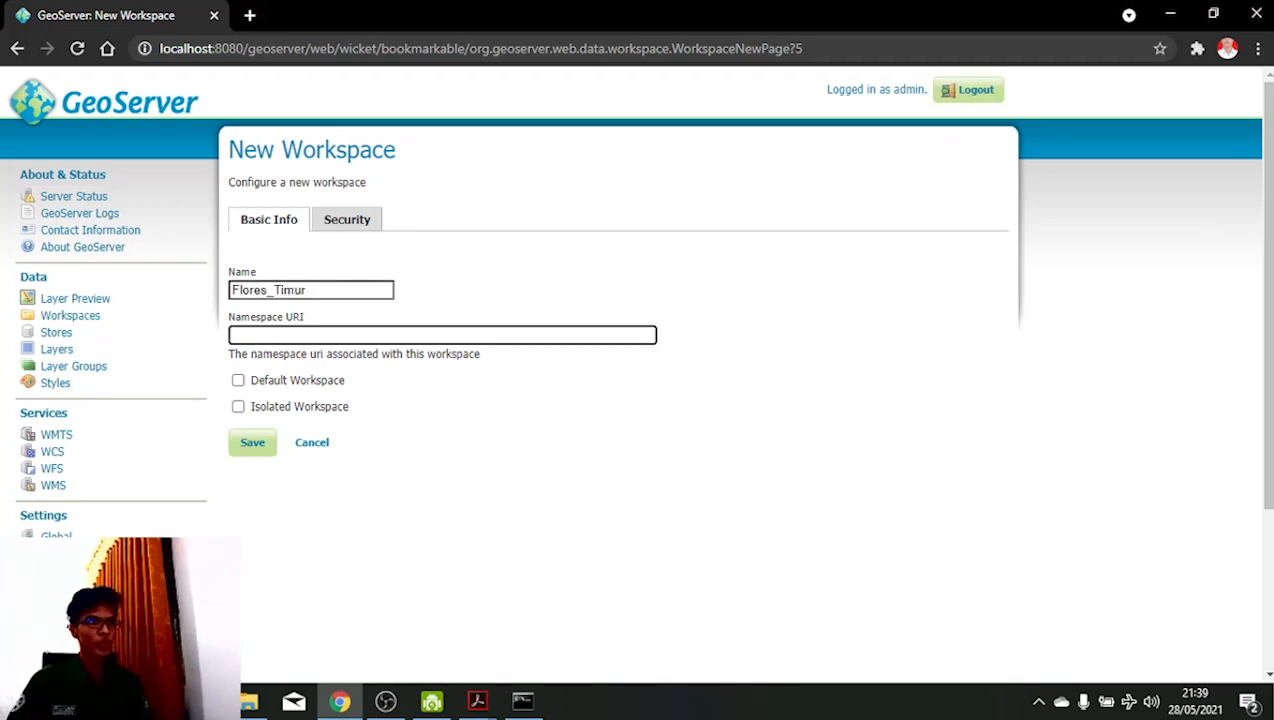
{"action": "type", "text": "htt"}
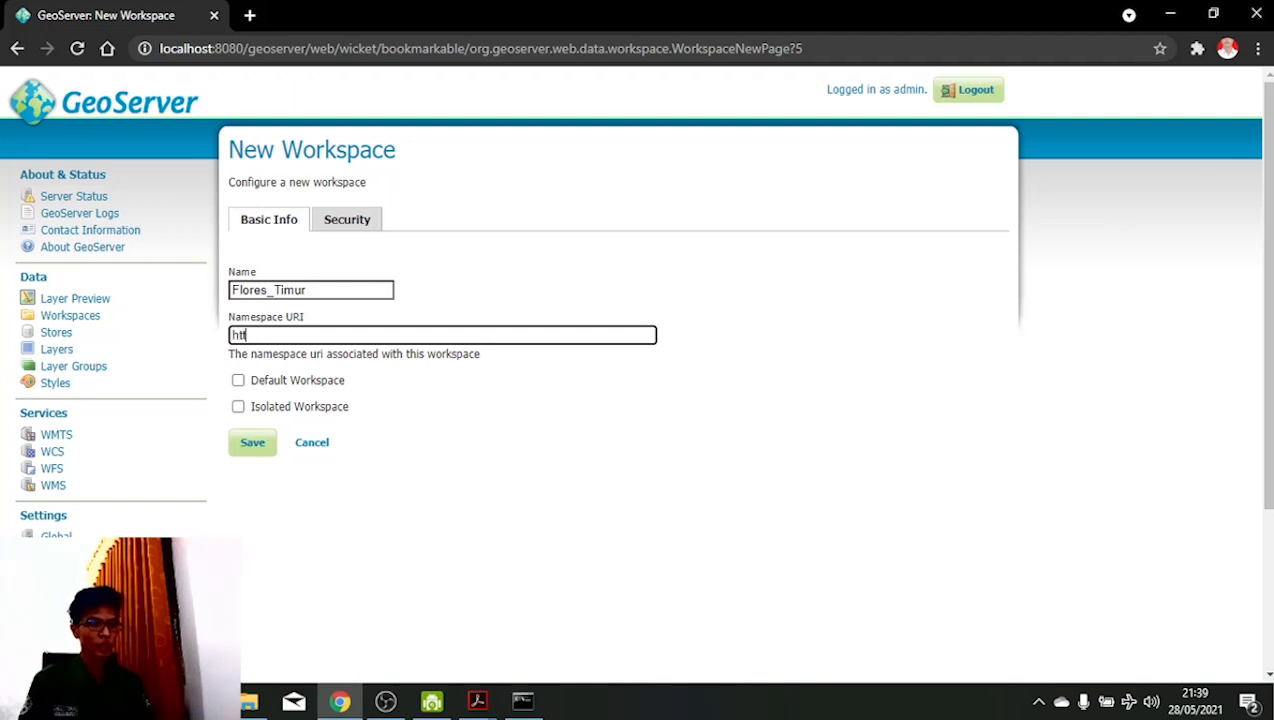
{"action": "type", "text": "p://geoserver"}
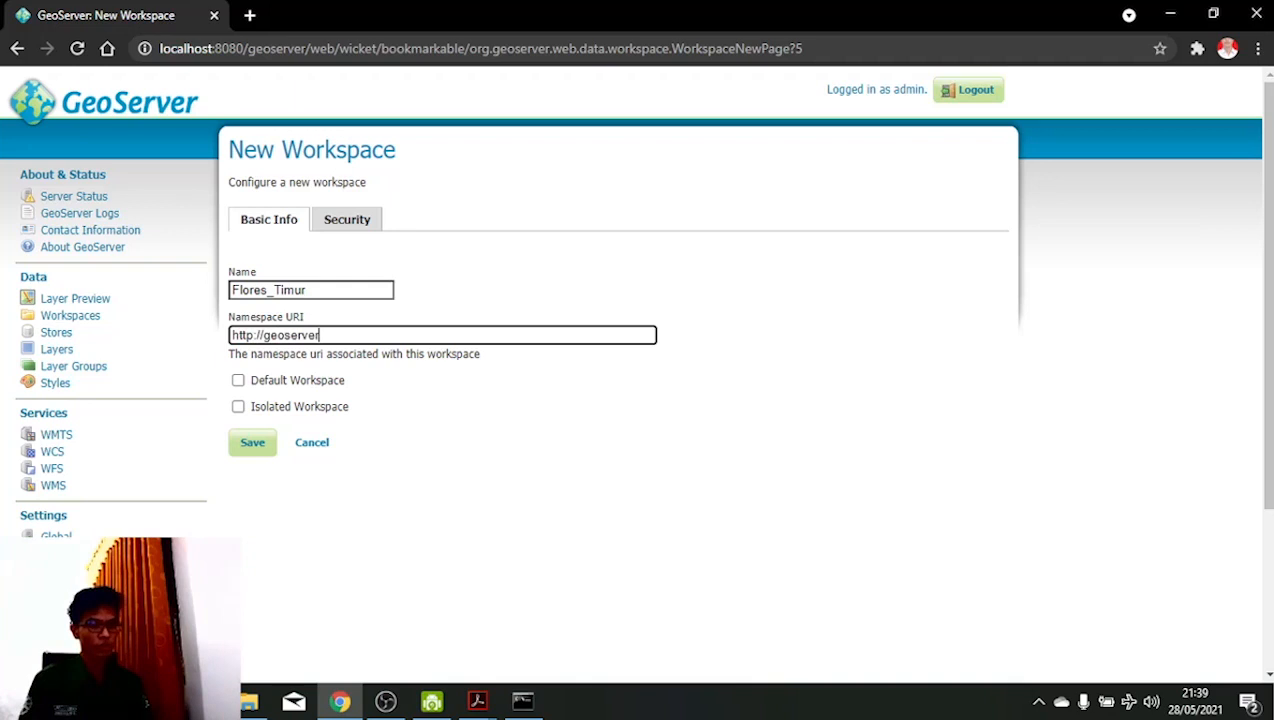
{"action": "type", "text": ".org/"}
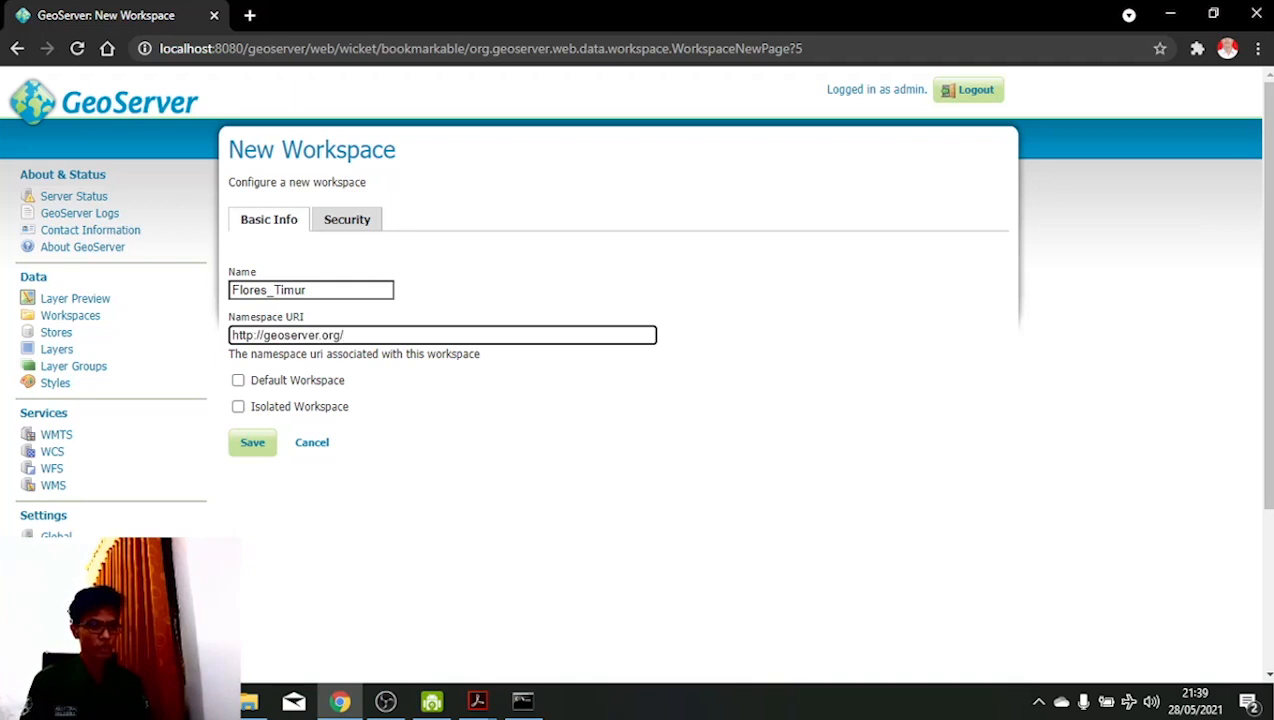
{"action": "type", "text": "flores_timur"}
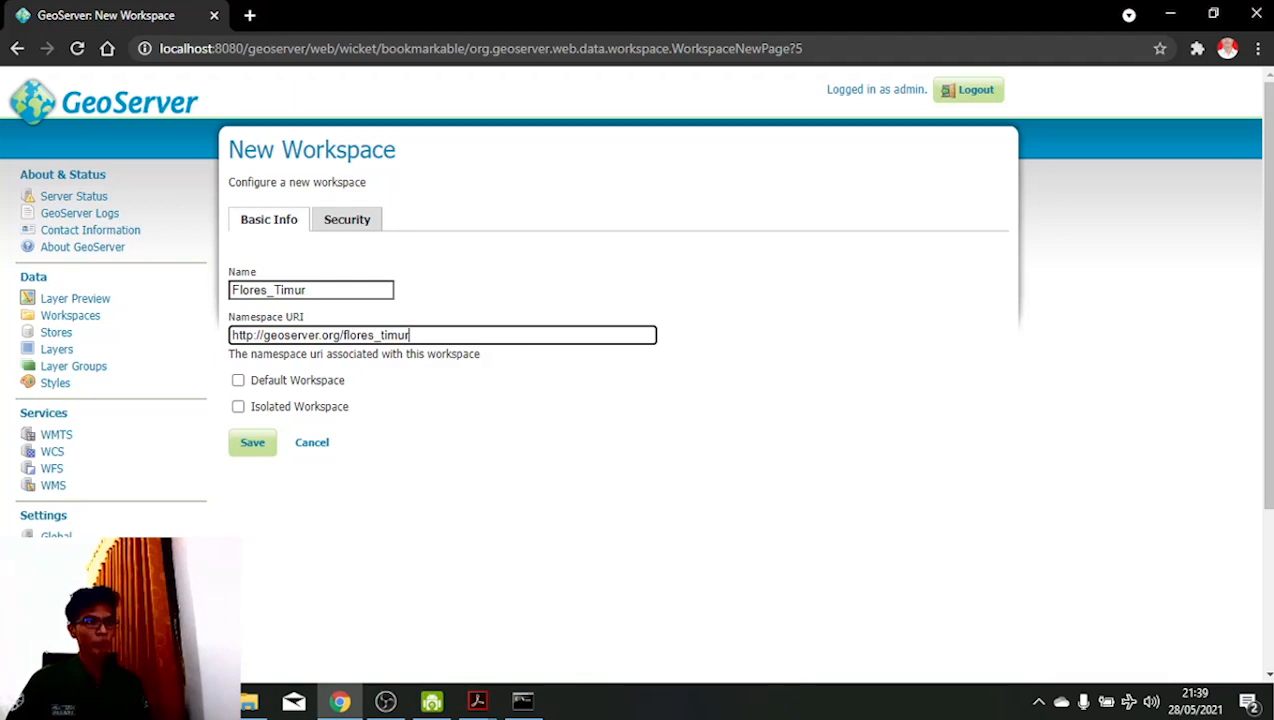
{"action": "left_click", "coordinate": [252, 442]}
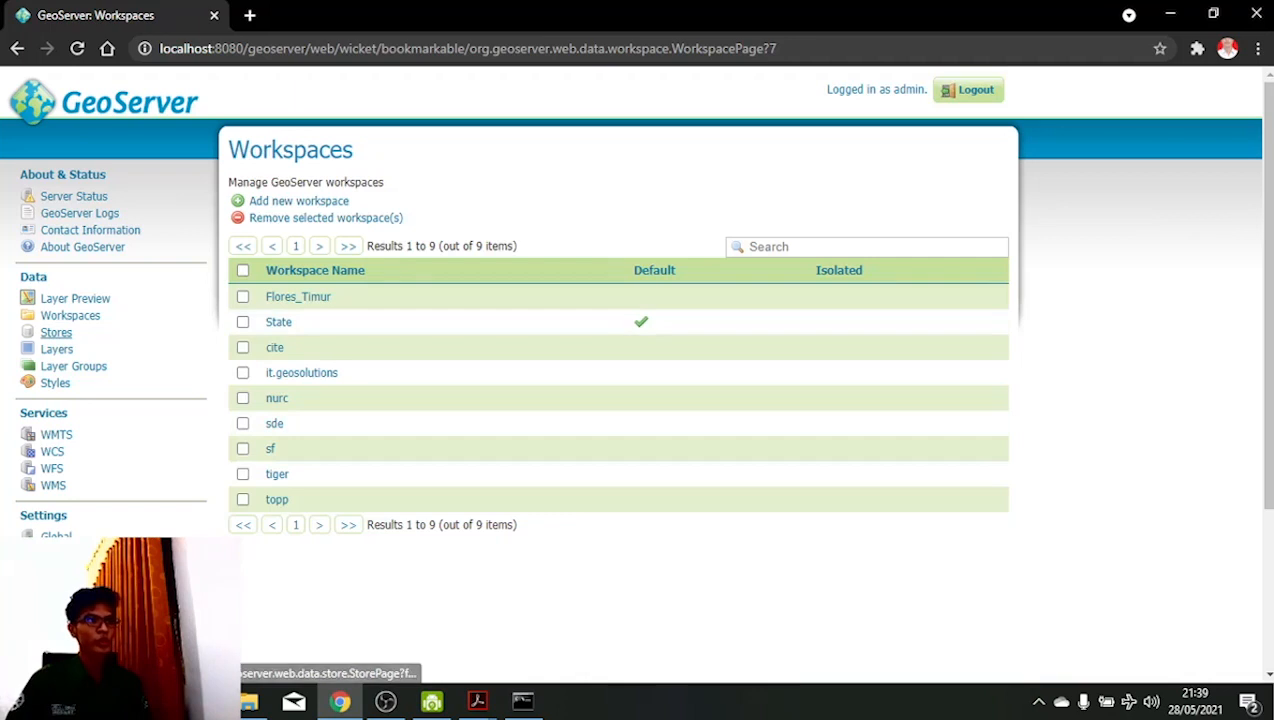
- Start a Shapefile store named Flores_Timur in the Flores_Timur workspace and browse for its file
{"action": "left_click", "coordinate": [56, 332]}
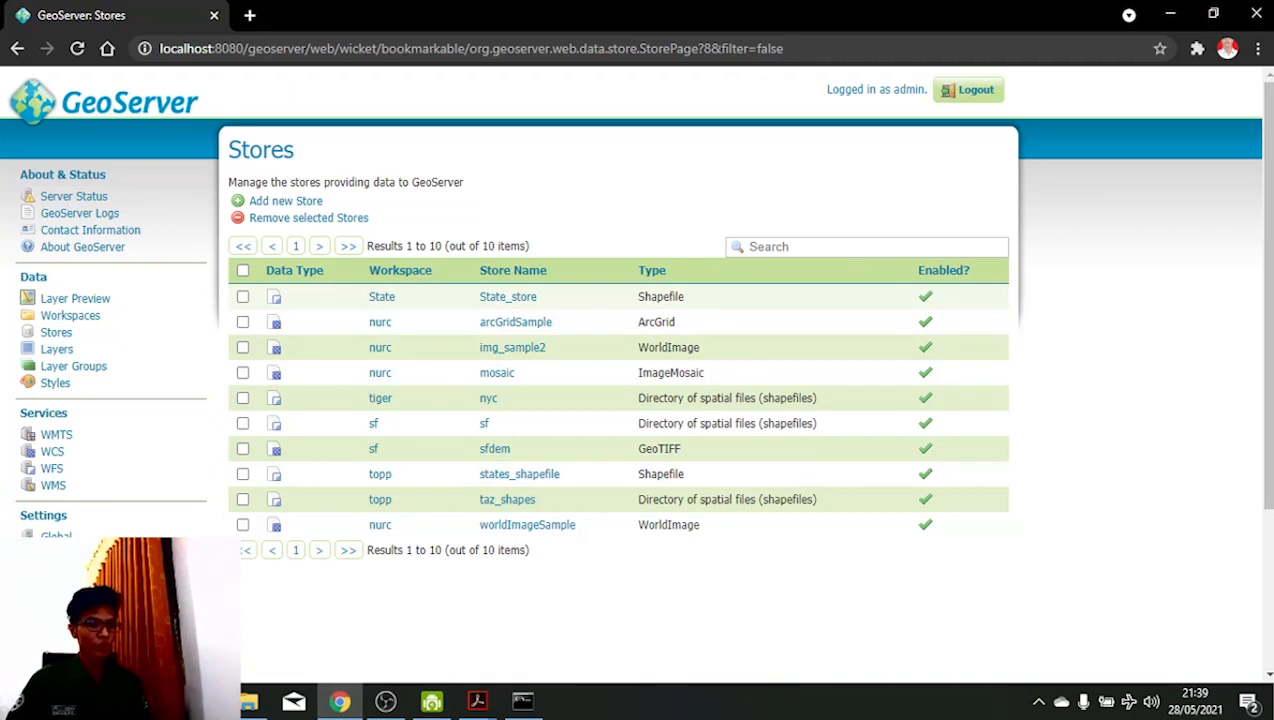
{"action": "left_click", "coordinate": [285, 201]}
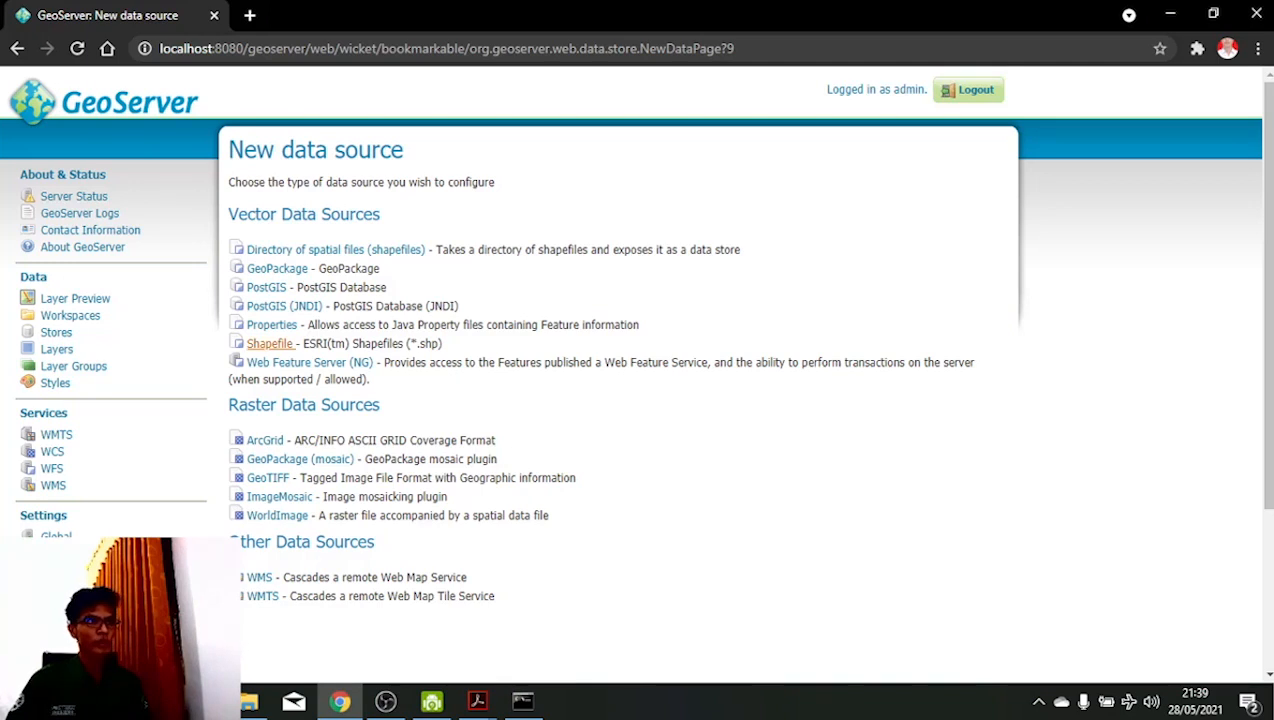
{"action": "left_click", "coordinate": [270, 344]}
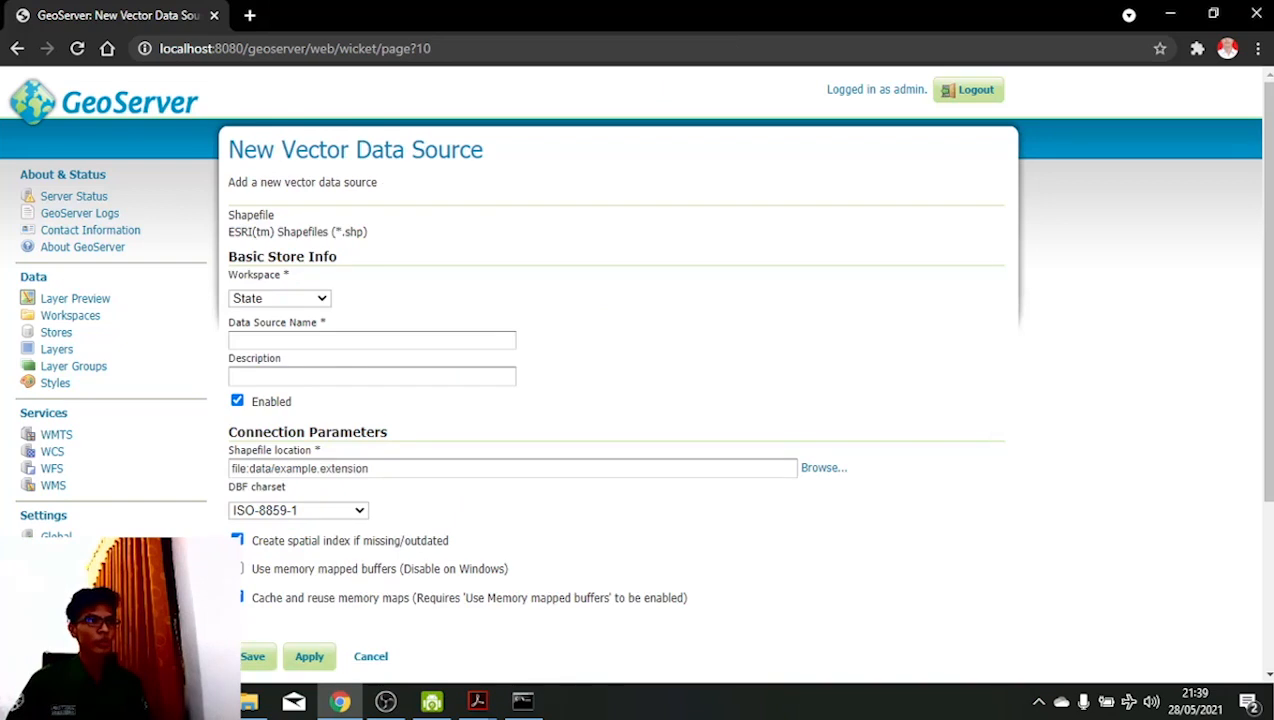
{"action": "left_click", "coordinate": [280, 298]}
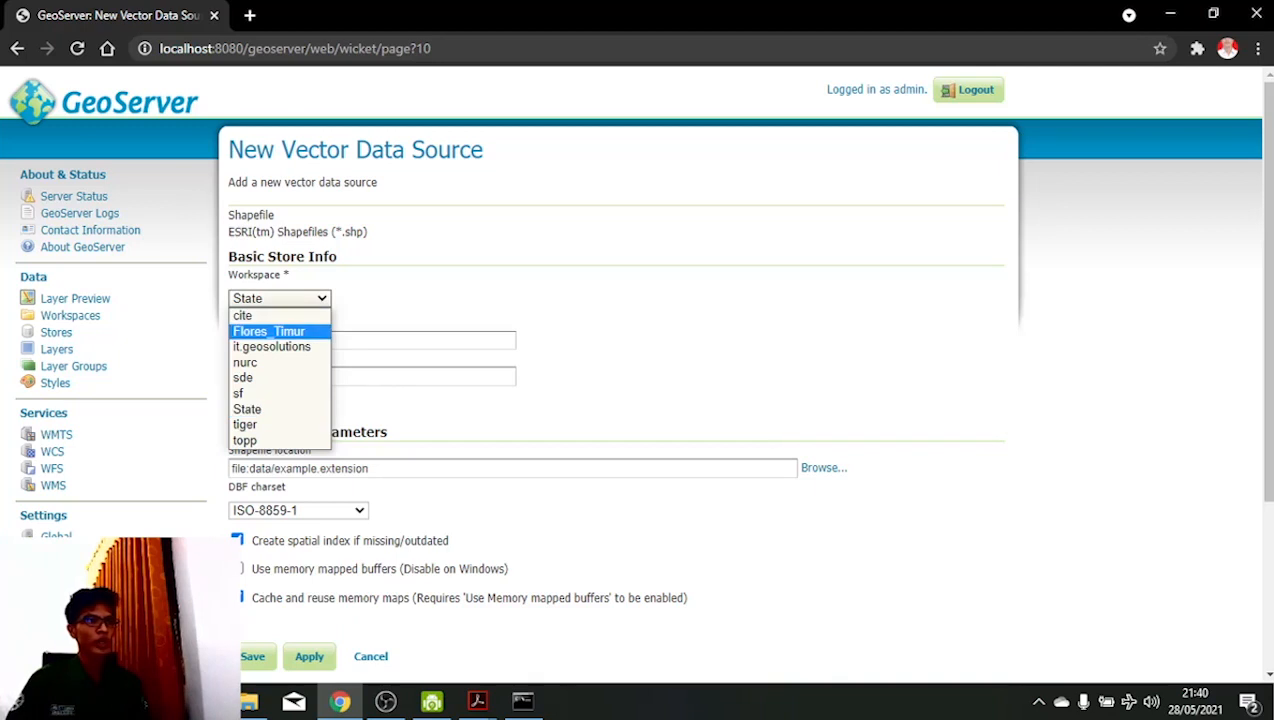
{"action": "left_click", "coordinate": [269, 331]}
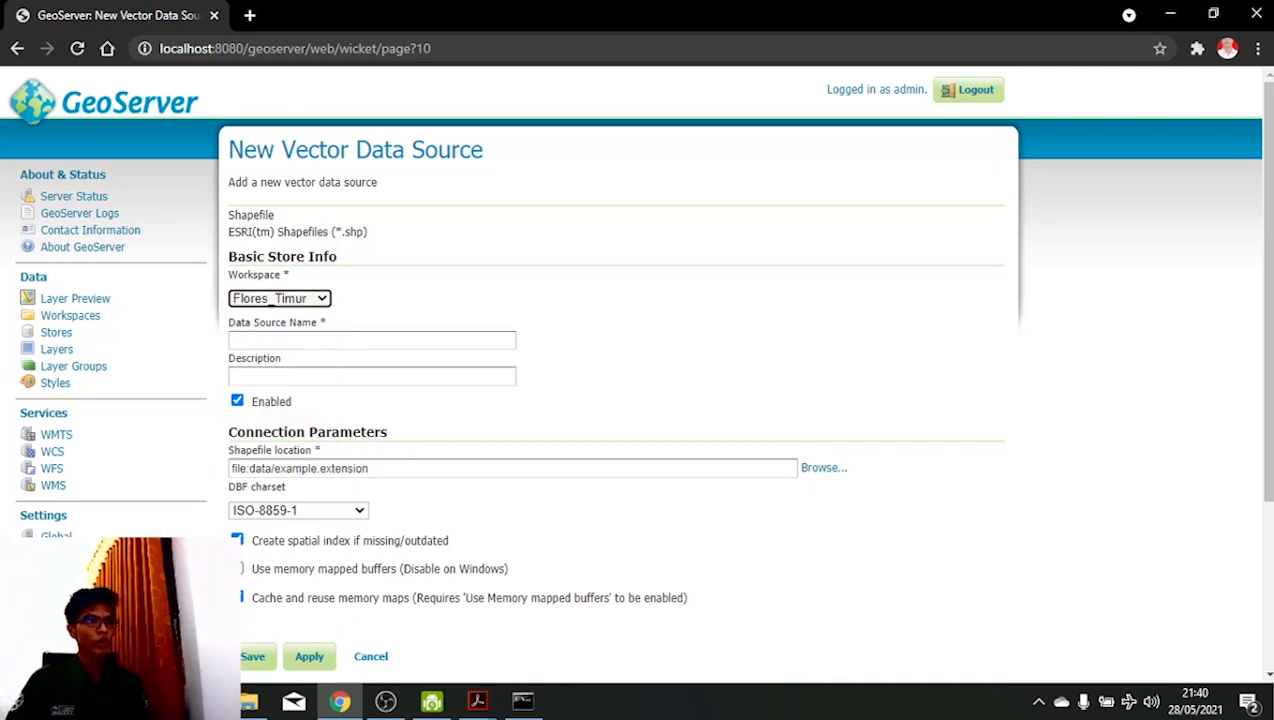
{"action": "left_click", "coordinate": [320, 341]}
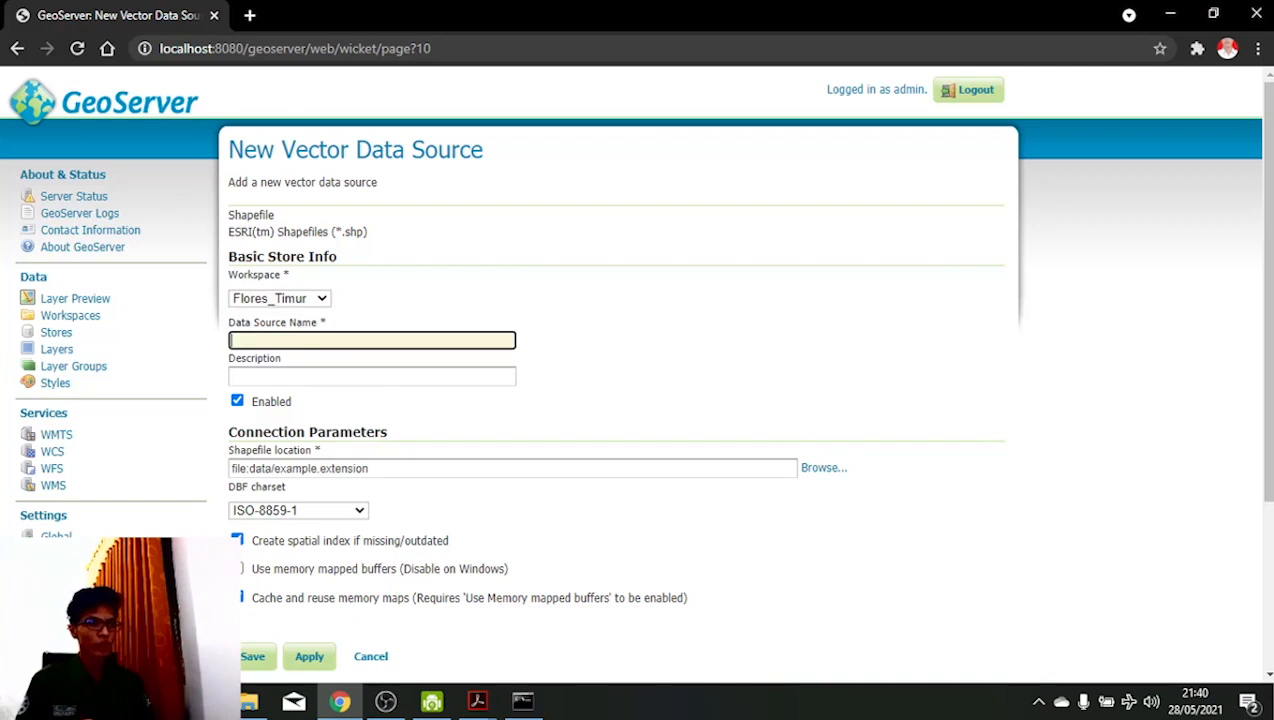
{"action": "type", "text": "Flores_"}
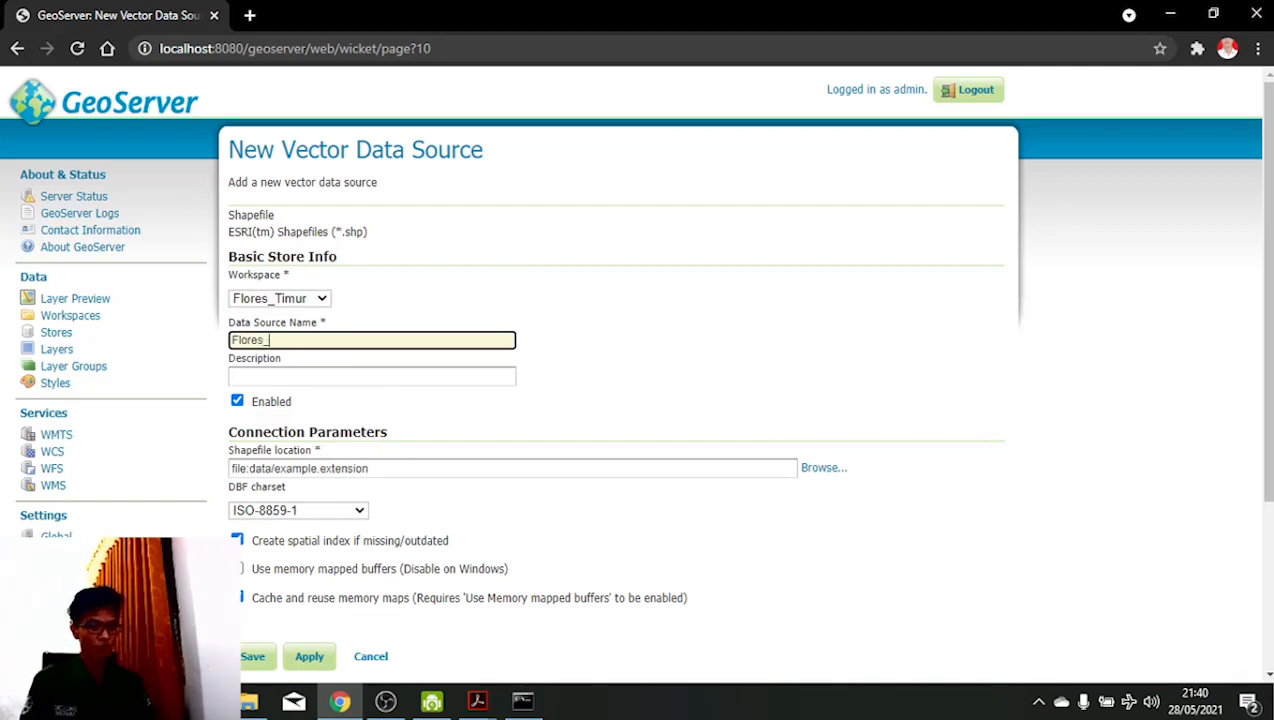
{"action": "type", "text": "Timur"}
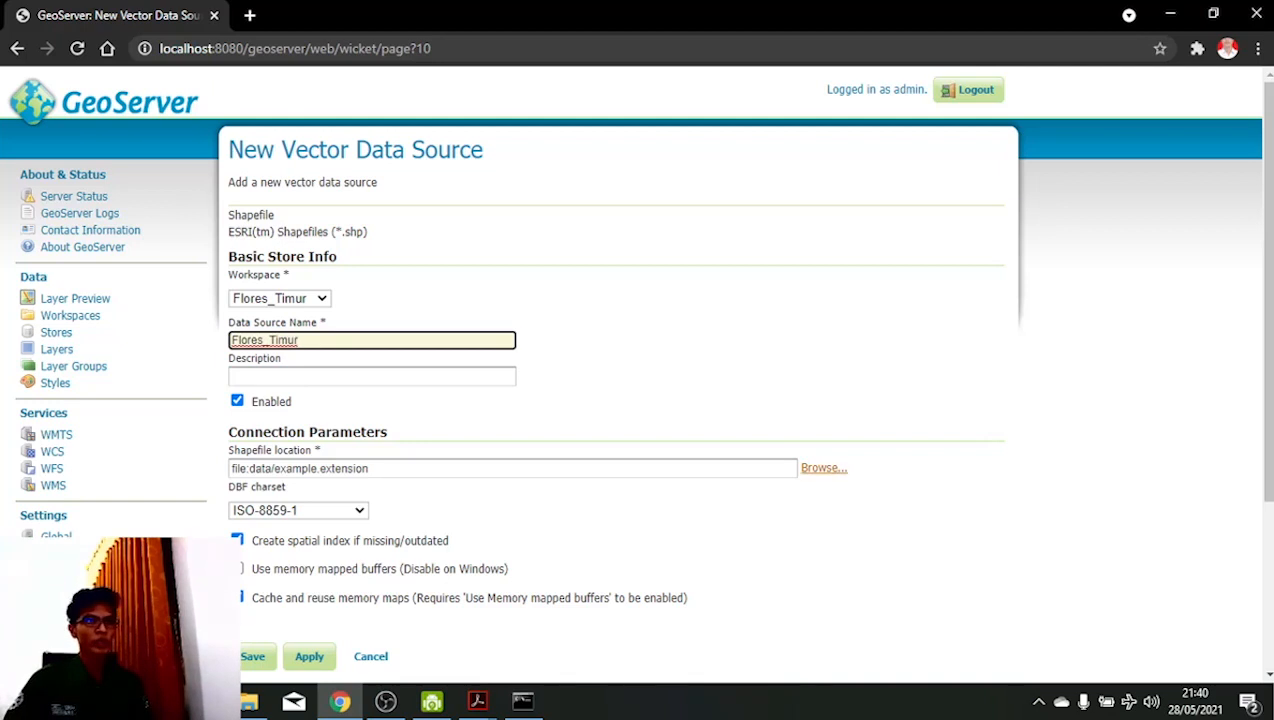
{"action": "left_click", "coordinate": [824, 468]}
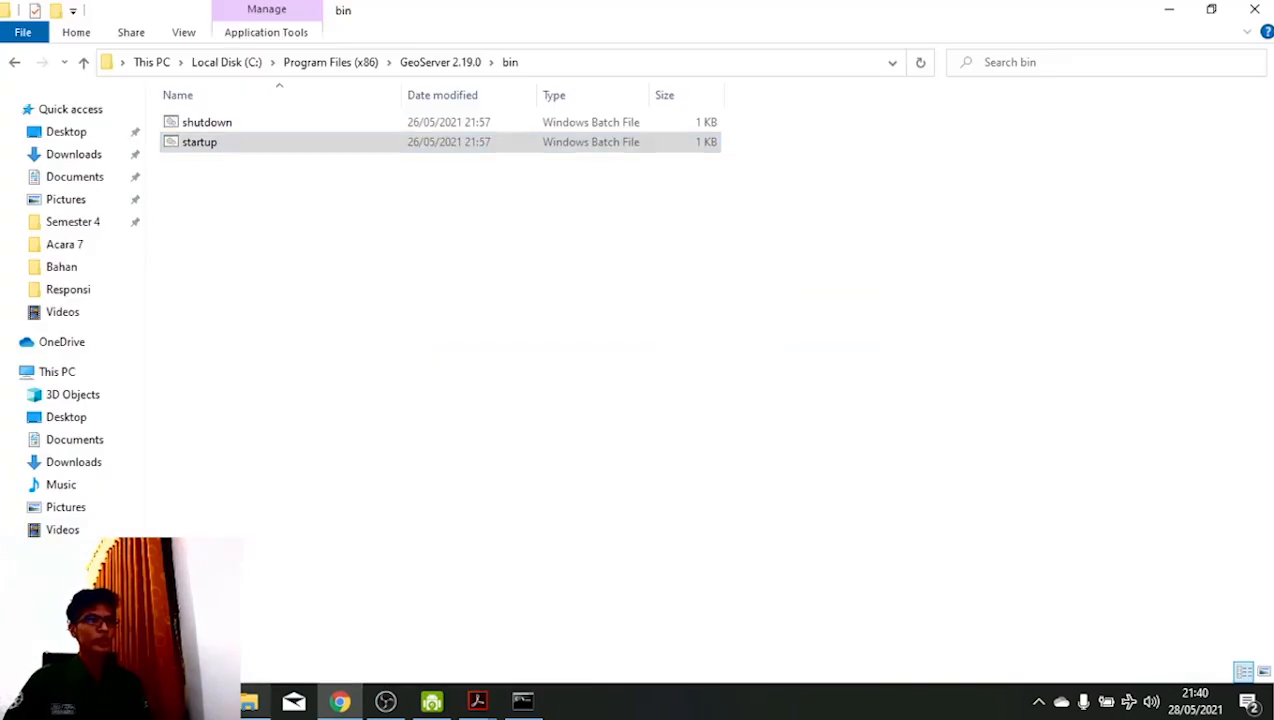
- In File Explorer, find Flores_Timur.shp in data_dir\data\shapefiles, then return to Chrome
{"action": "left_click", "coordinate": [249, 702]}
{"action": "left_click", "coordinate": [441, 62]}
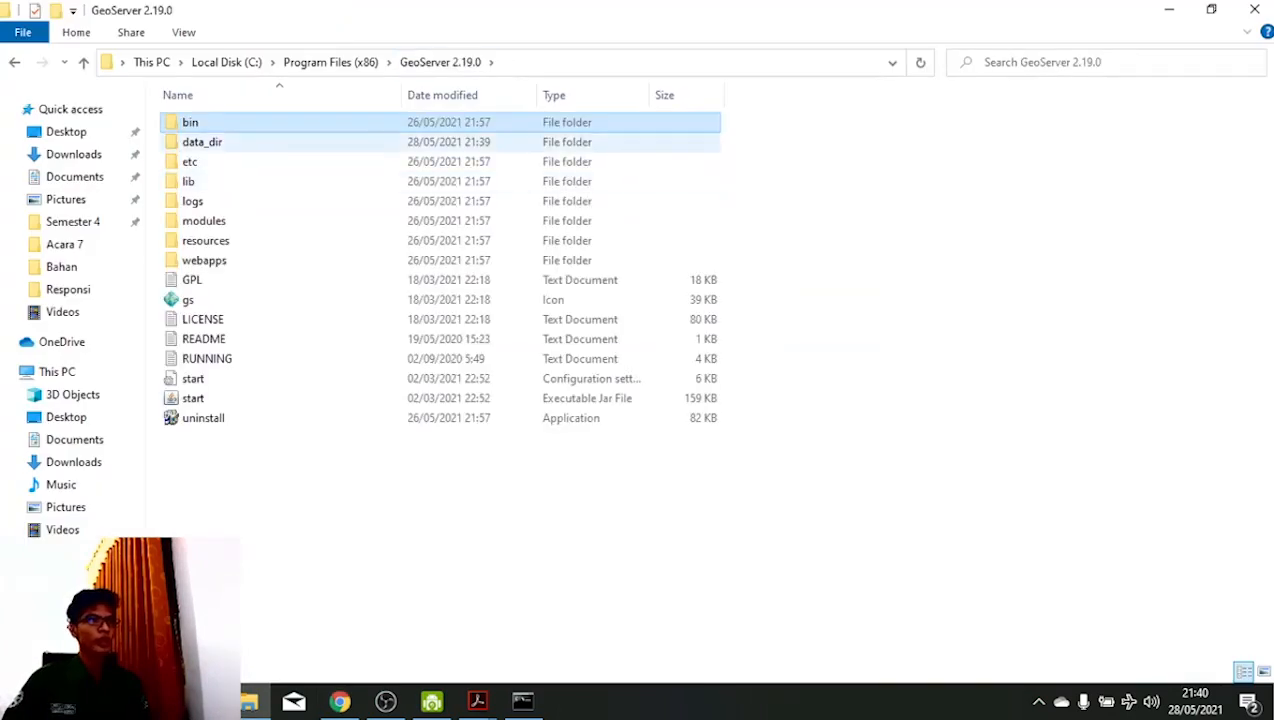
{"action": "double_click", "coordinate": [196, 142]}
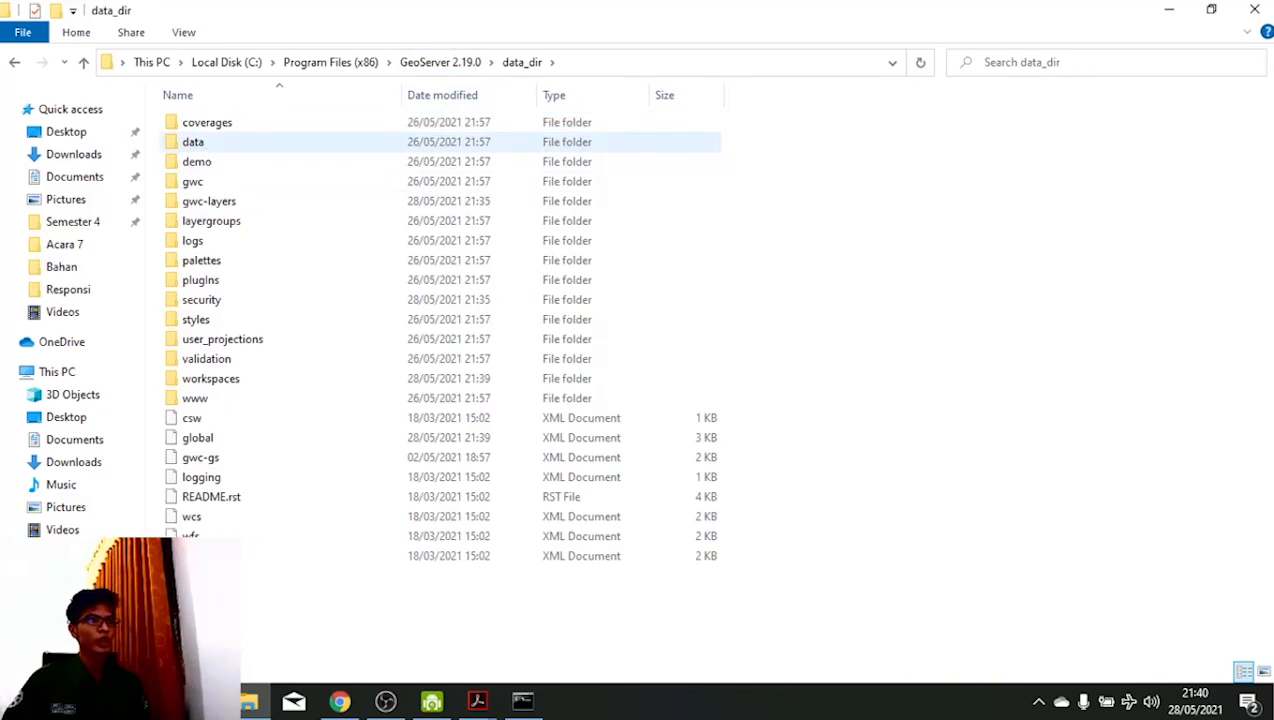
{"action": "double_click", "coordinate": [196, 142]}
{"action": "double_click", "coordinate": [206, 161]}
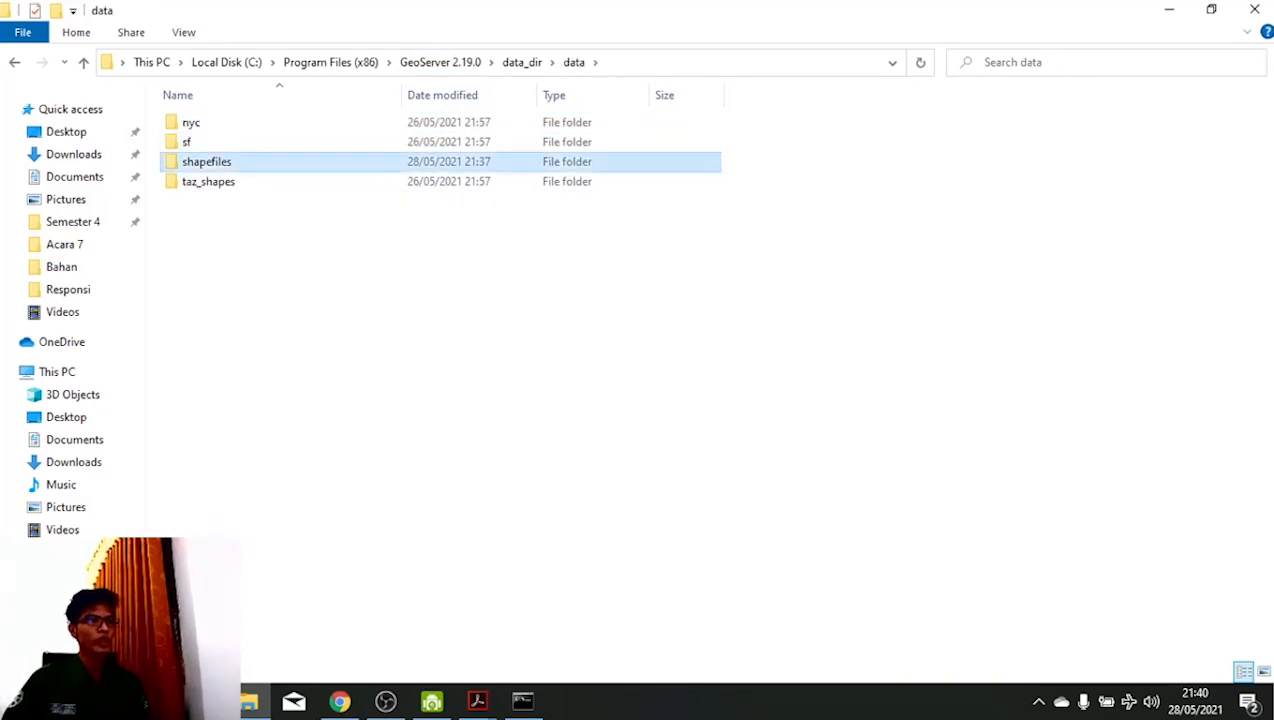
{"action": "left_click_drag", "start_coordinate": [775, 117], "coordinate": [452, 268]}
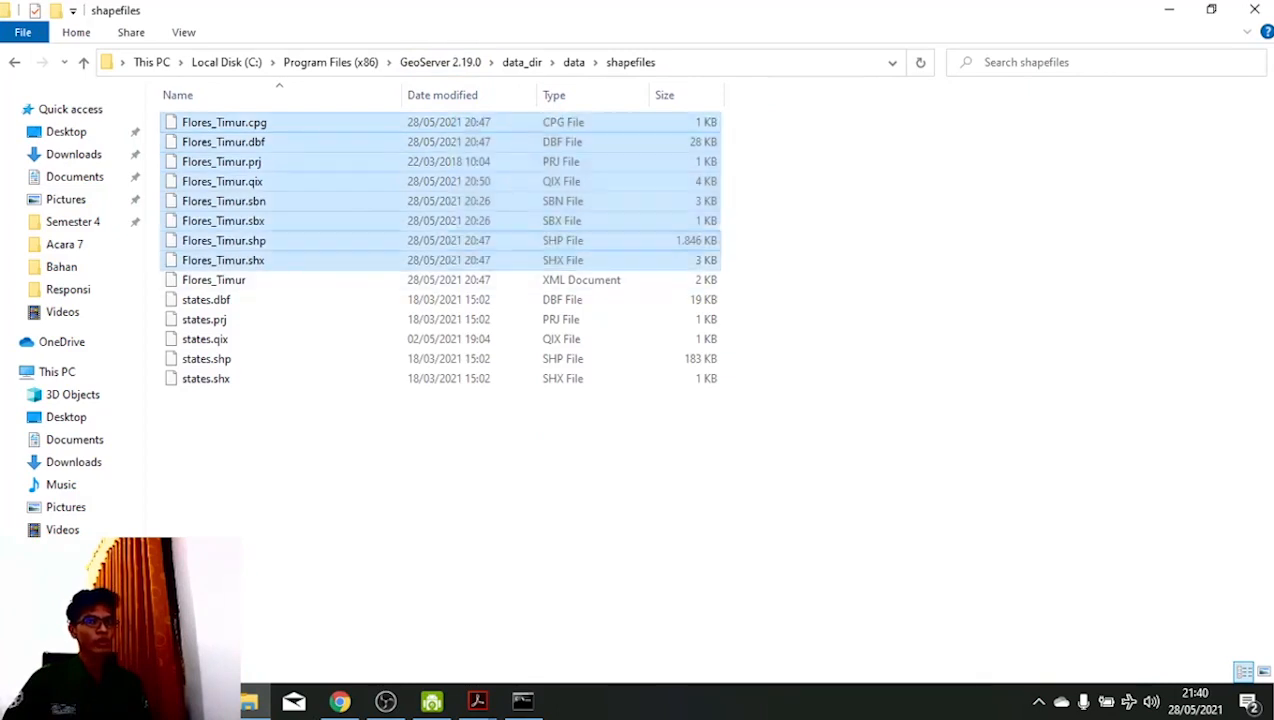
{"action": "left_click", "coordinate": [446, 241]}
{"action": "key", "text": "alt+Tab"}
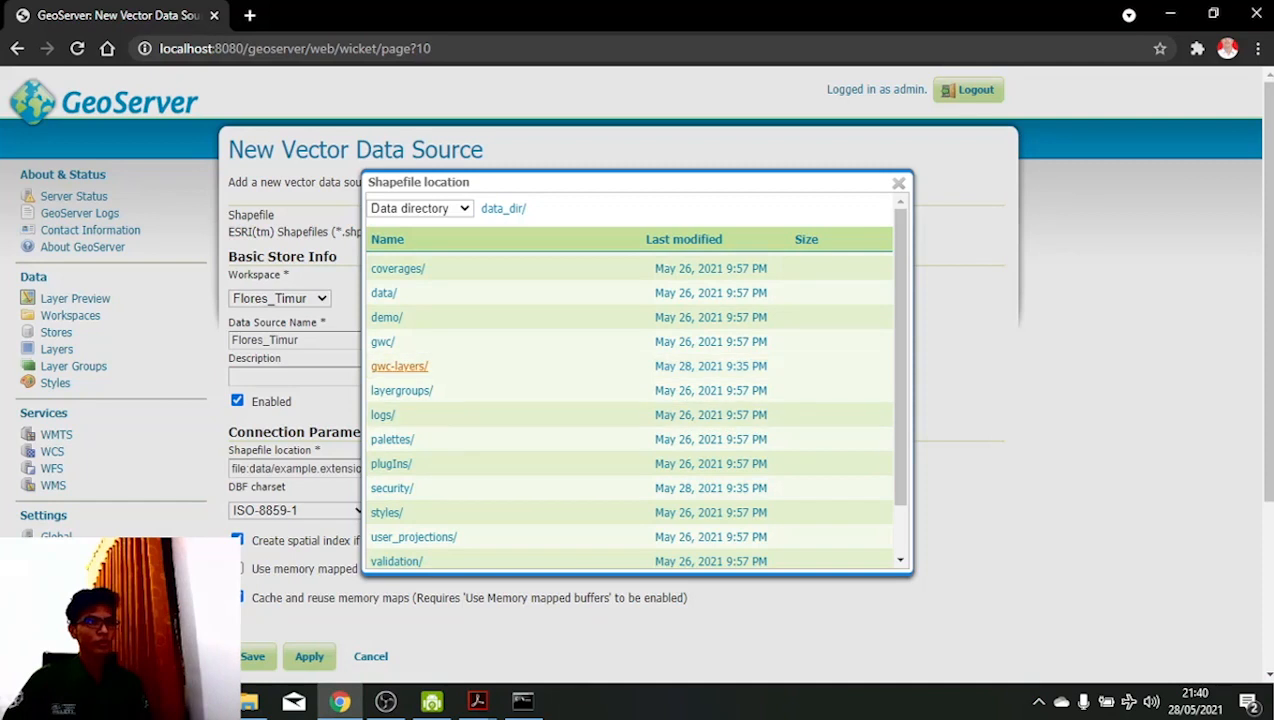
- Choose data/shapefiles/Flores_Timur.shp as the store location and save the Flores_Timur store
{"action": "left_click", "coordinate": [384, 293]}
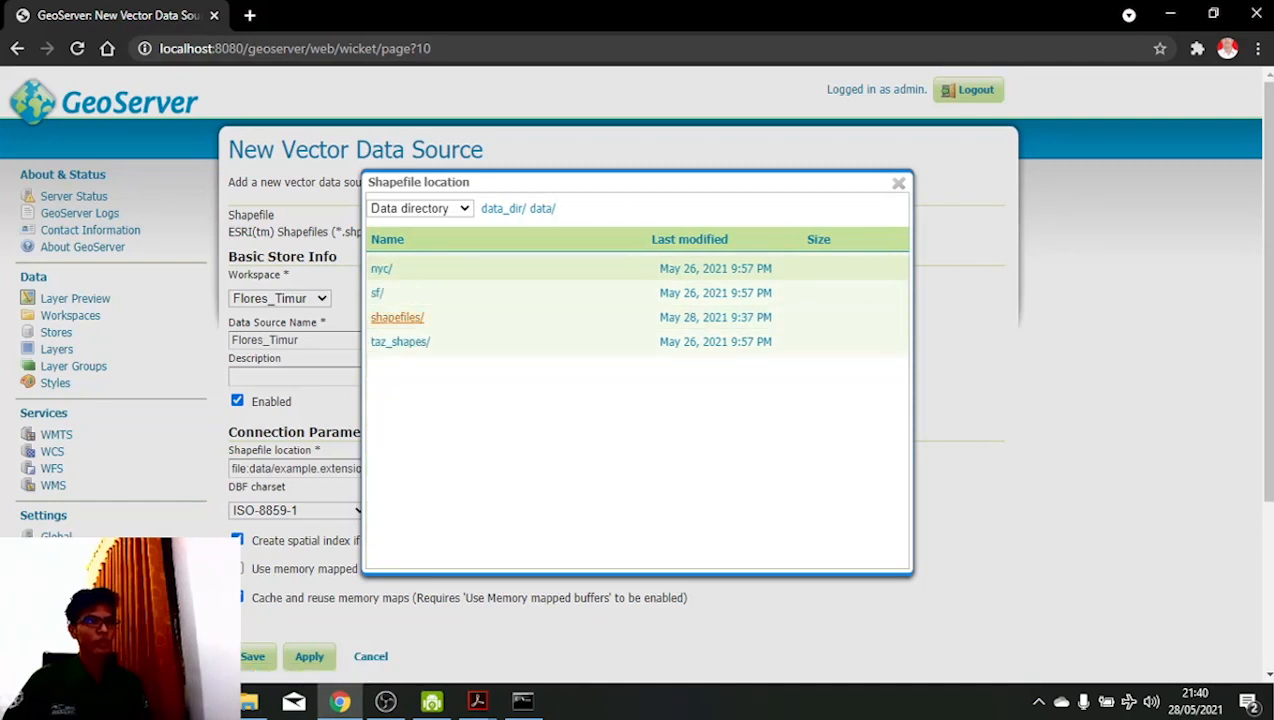
{"action": "left_click", "coordinate": [395, 317]}
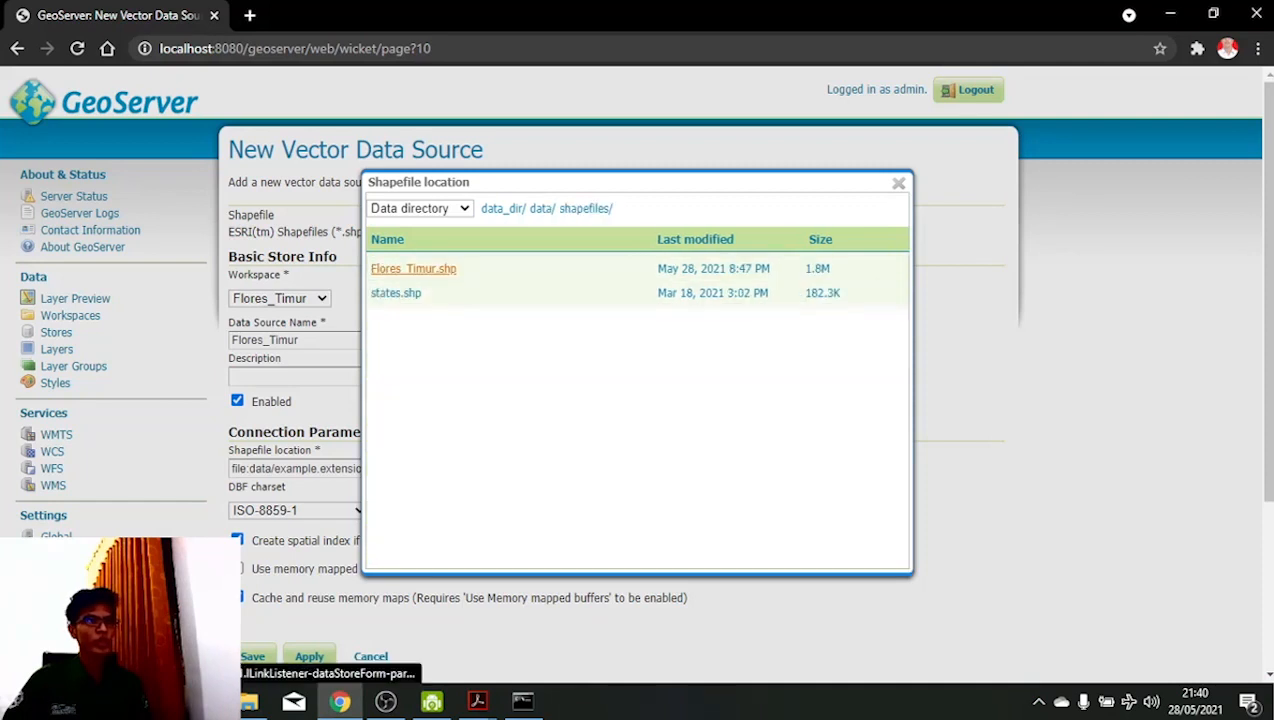
{"action": "left_click", "coordinate": [413, 268]}
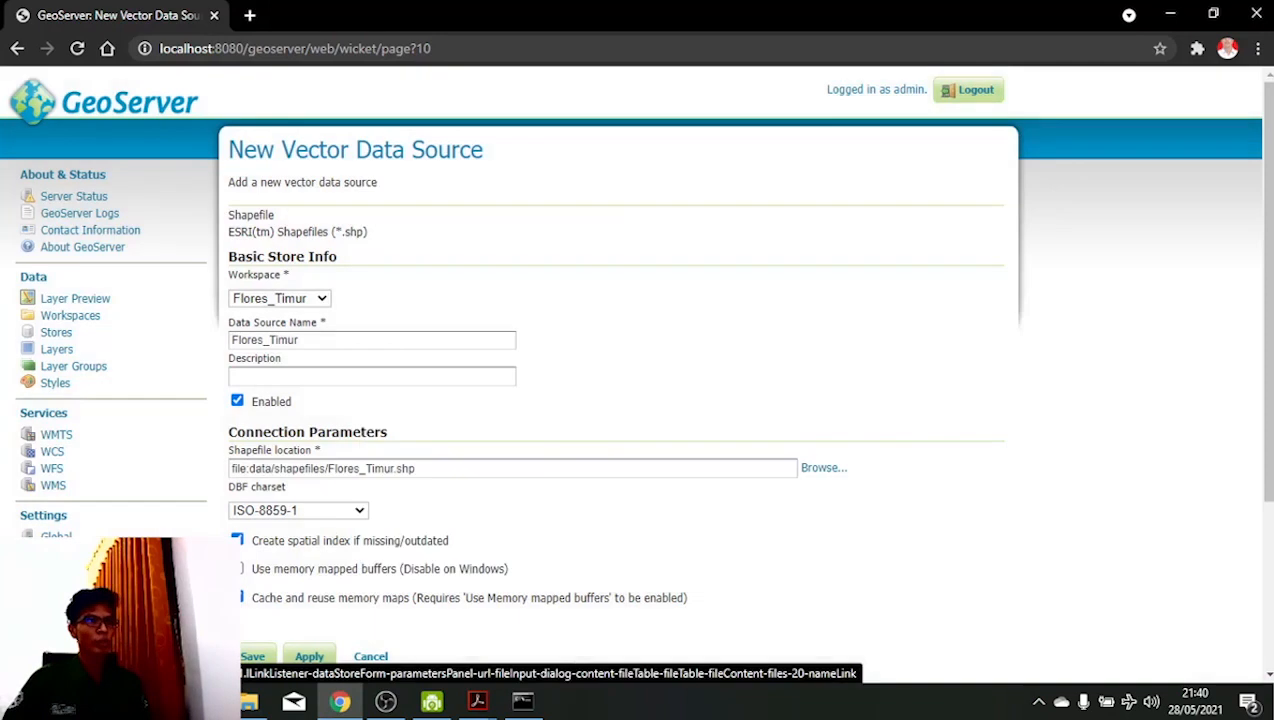
{"action": "scroll", "coordinate": [637, 370], "scroll_direction": "down", "scroll_amount": 1}
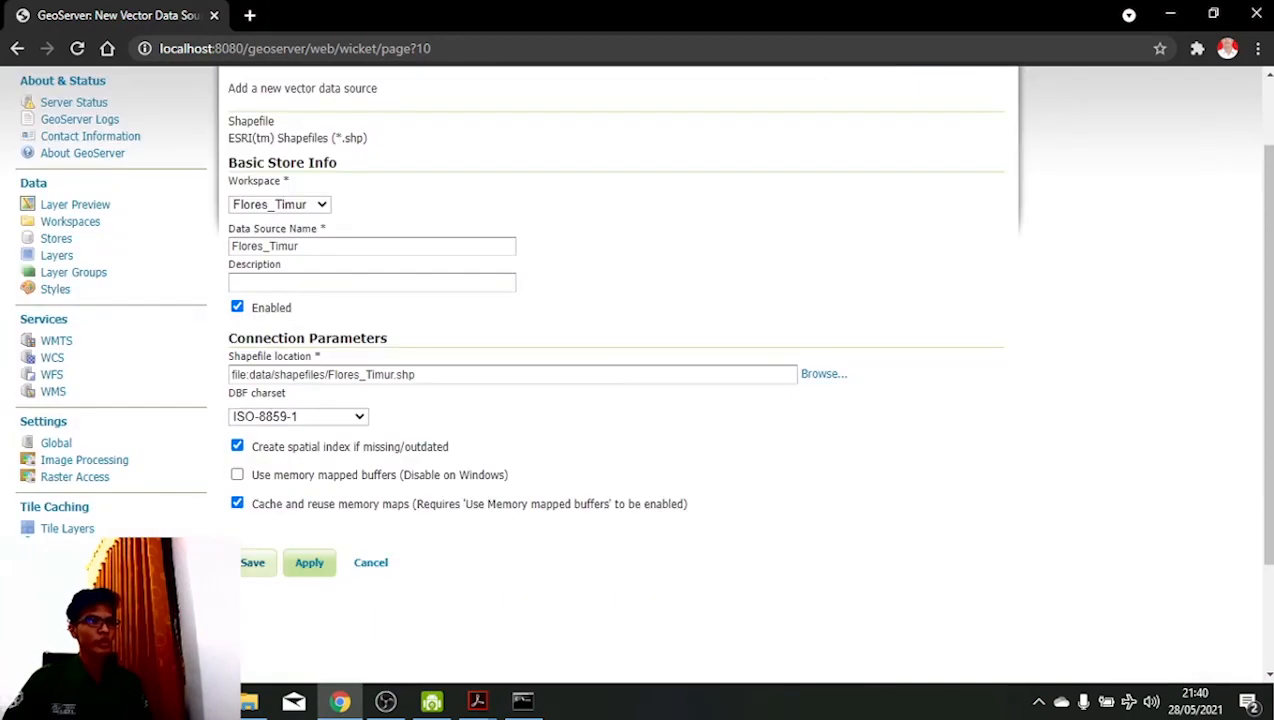
{"action": "left_click", "coordinate": [256, 562]}
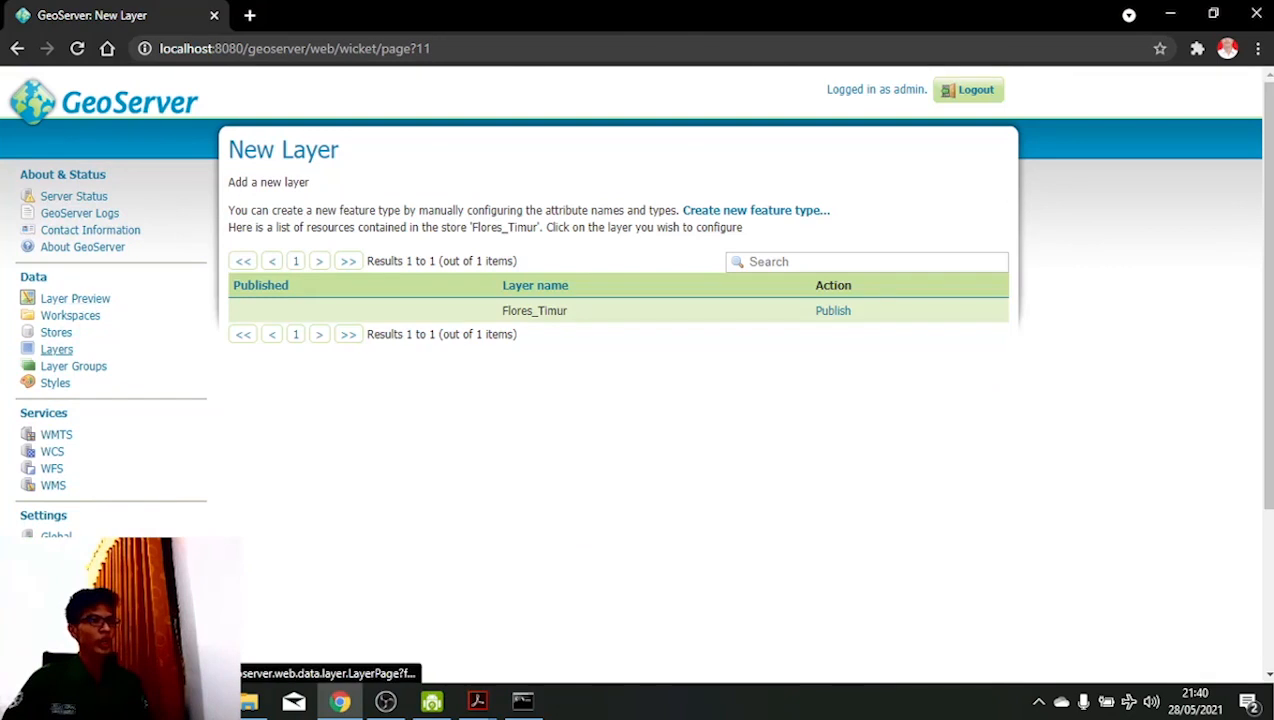
- Add a new layer from the Flores_Timur store and publish Flores_Timur
{"action": "left_click", "coordinate": [56, 349]}
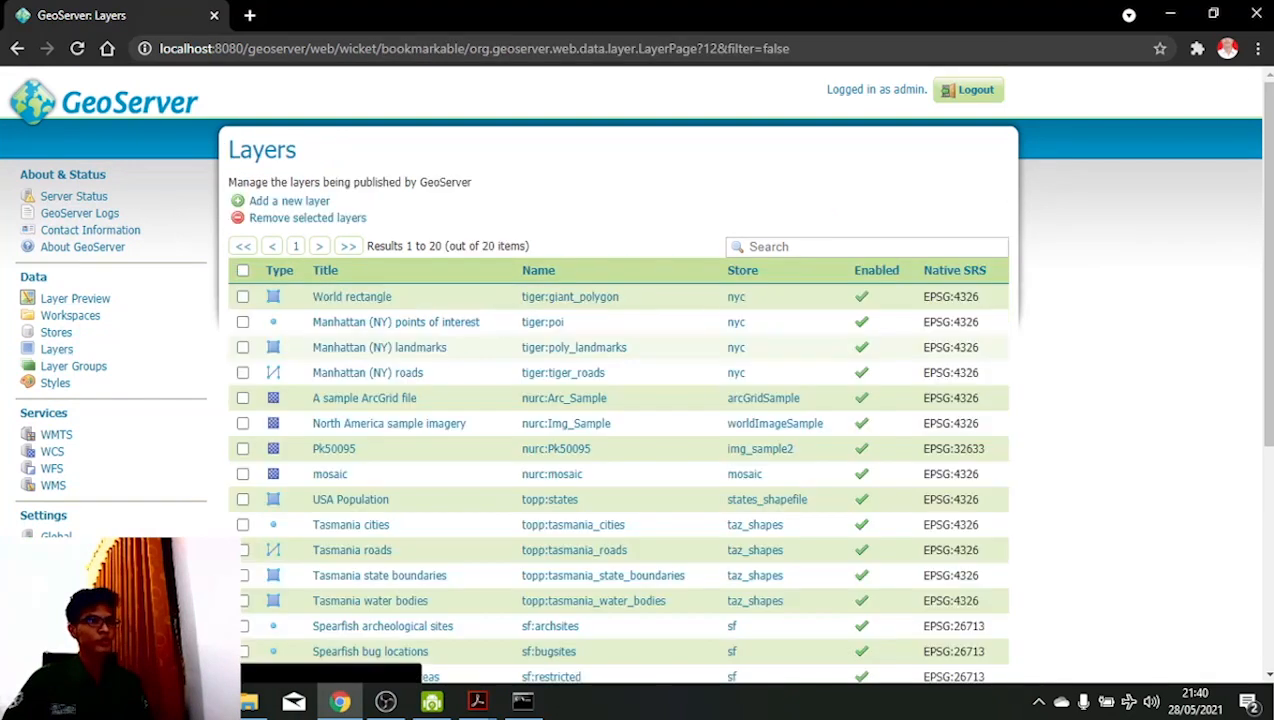
{"action": "left_click", "coordinate": [289, 201]}
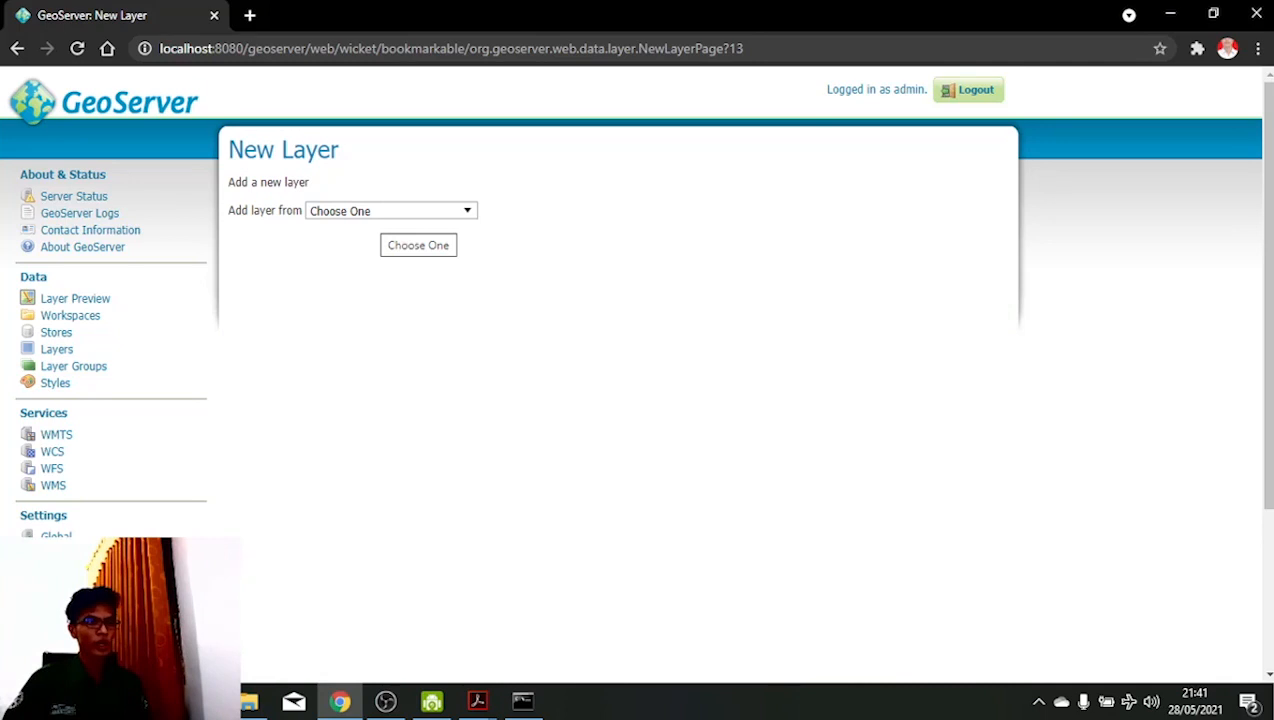
{"action": "left_click", "coordinate": [381, 211]}
{"action": "left_click", "coordinate": [374, 279]}
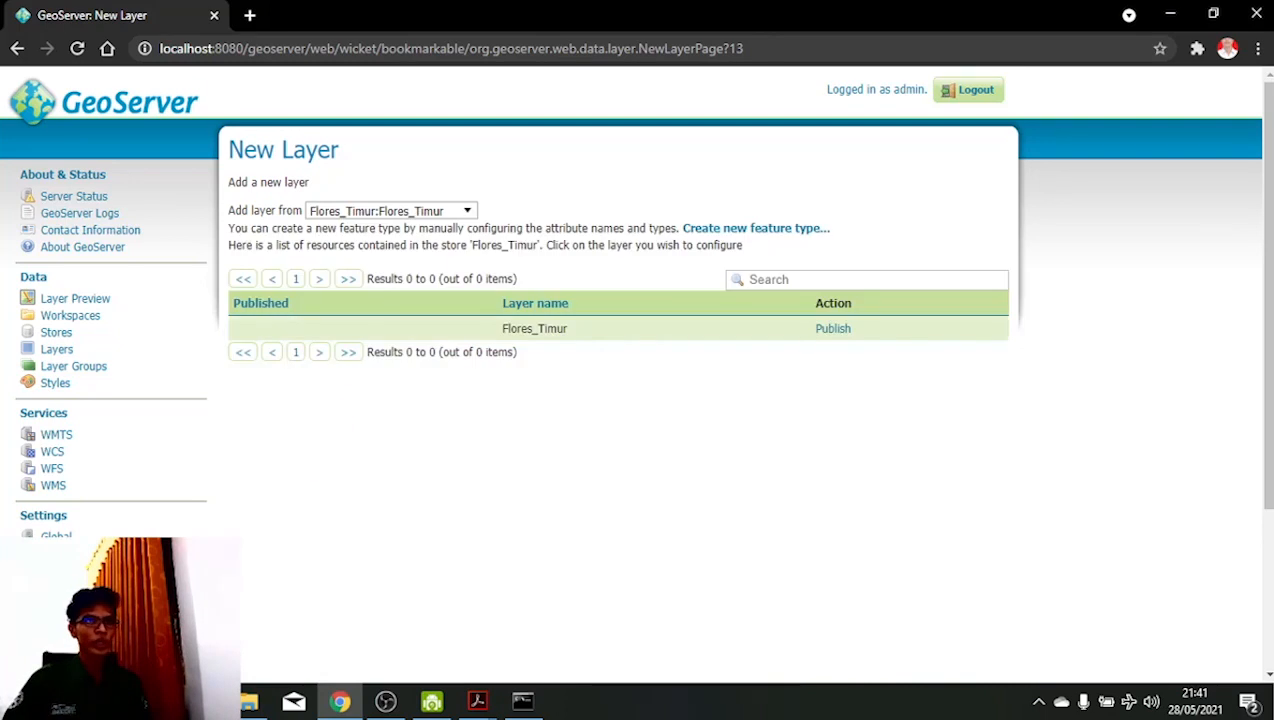
{"action": "left_click", "coordinate": [832, 328]}
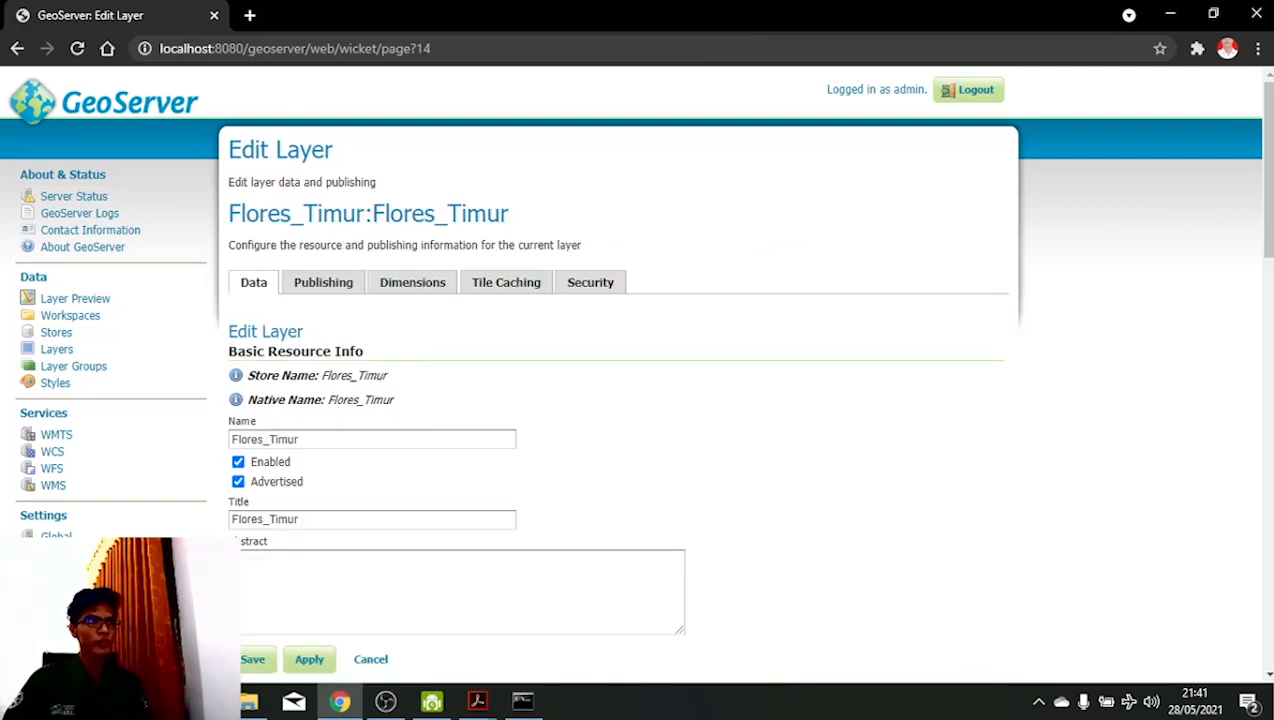
- Compute the native and lat/lon bounding boxes from the data, then save the layer
{"action": "scroll", "coordinate": [637, 370], "scroll_direction": "down", "scroll_amount": 2}
{"action": "scroll", "coordinate": [637, 370], "scroll_direction": "down", "scroll_amount": 1}
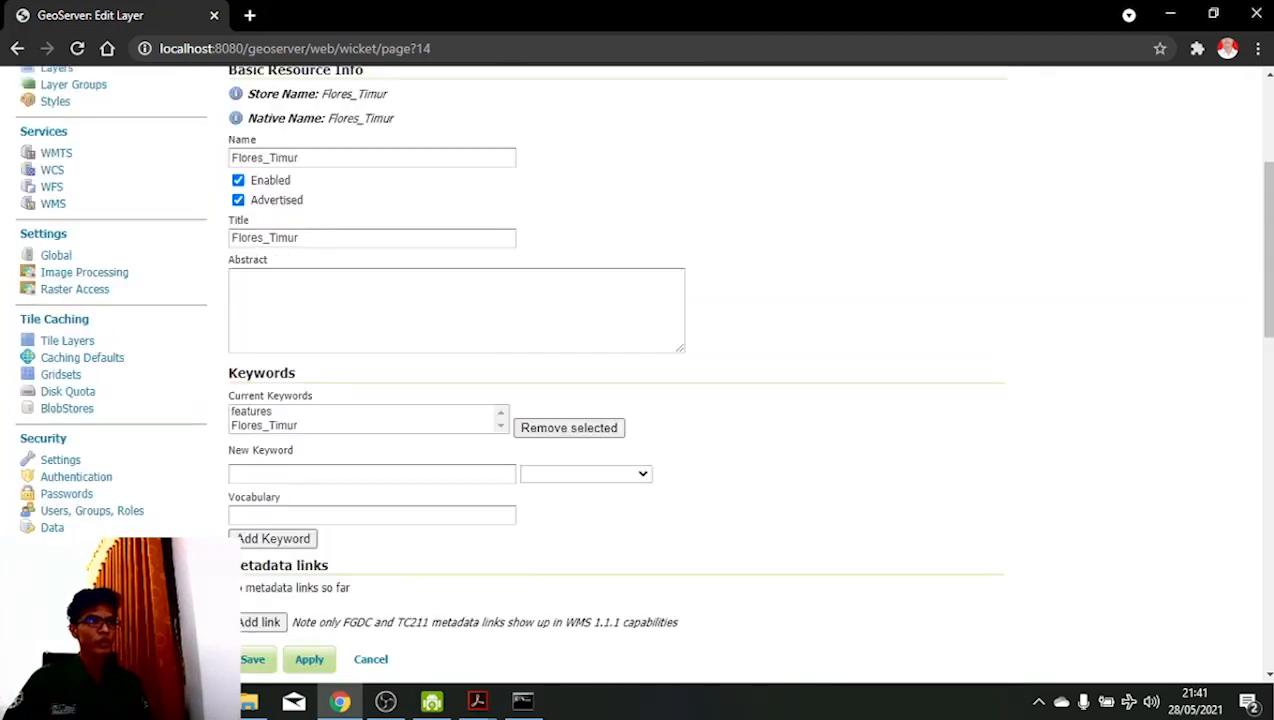
{"action": "scroll", "coordinate": [637, 370], "scroll_direction": "down", "scroll_amount": 5}
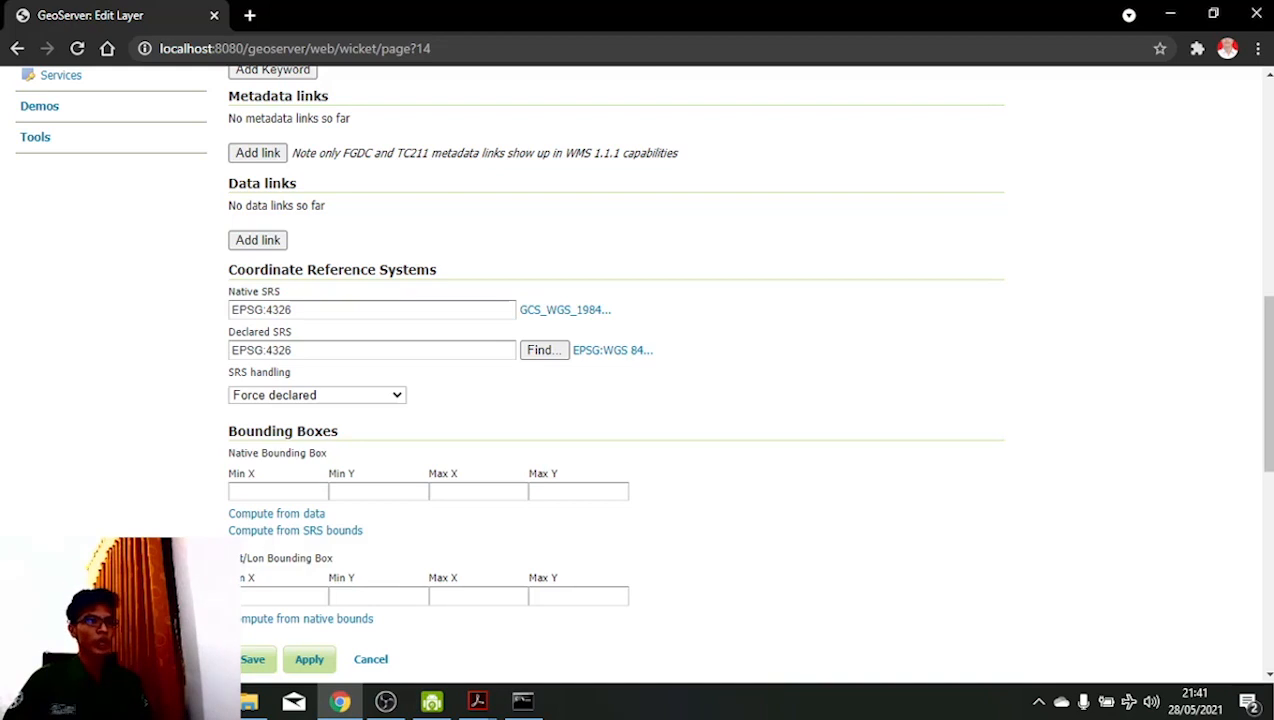
{"action": "scroll", "coordinate": [640, 360], "scroll_direction": "down", "scroll_amount": 2}
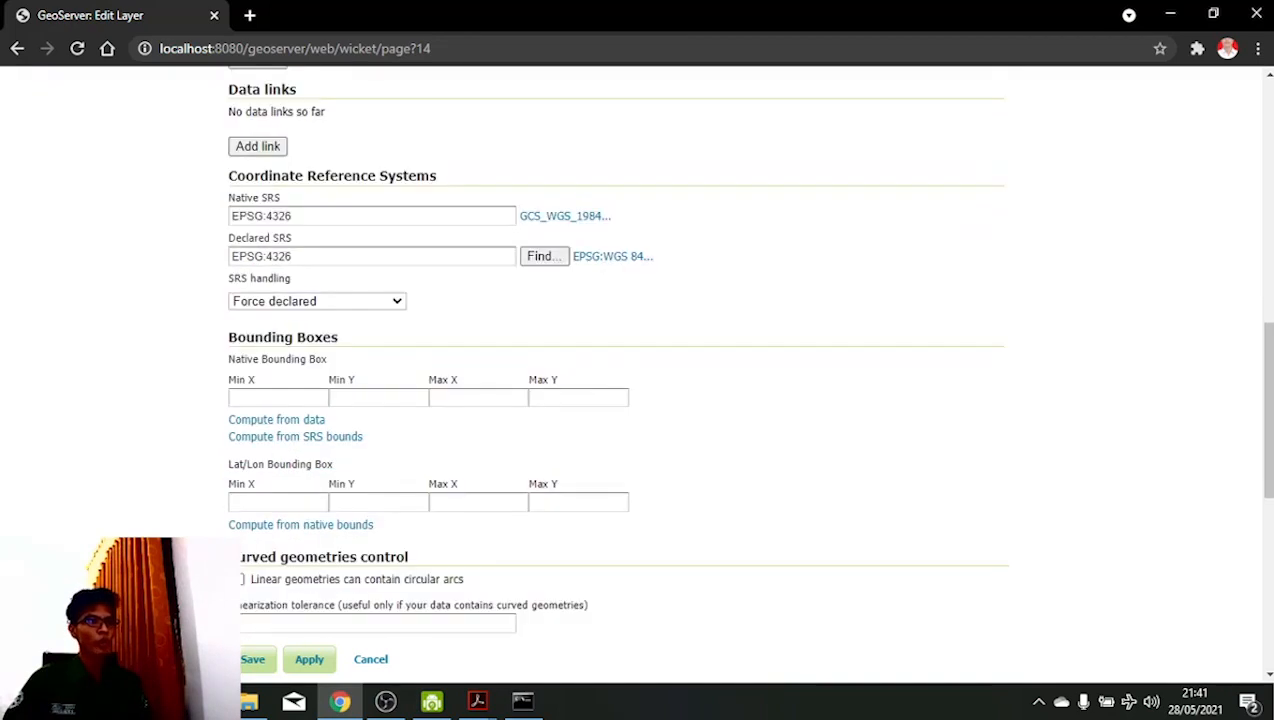
{"action": "scroll", "coordinate": [640, 360], "scroll_direction": "down", "scroll_amount": 2}
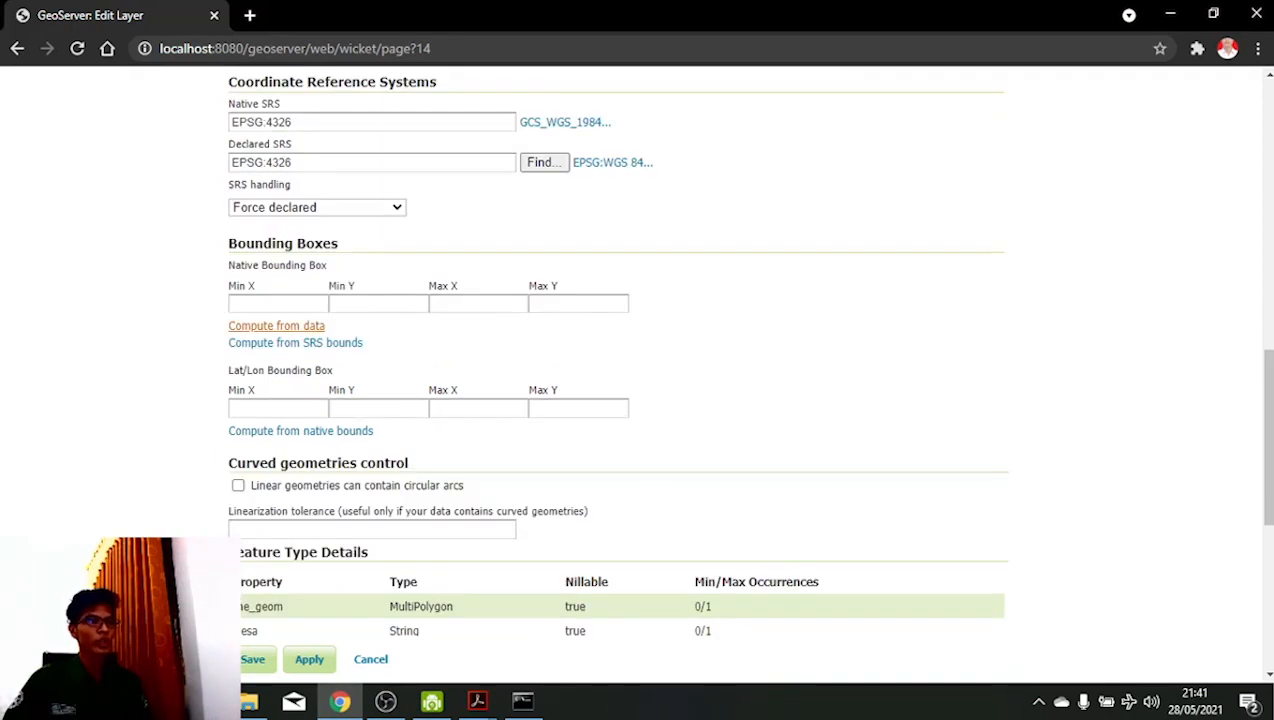
{"action": "left_click", "coordinate": [276, 326]}
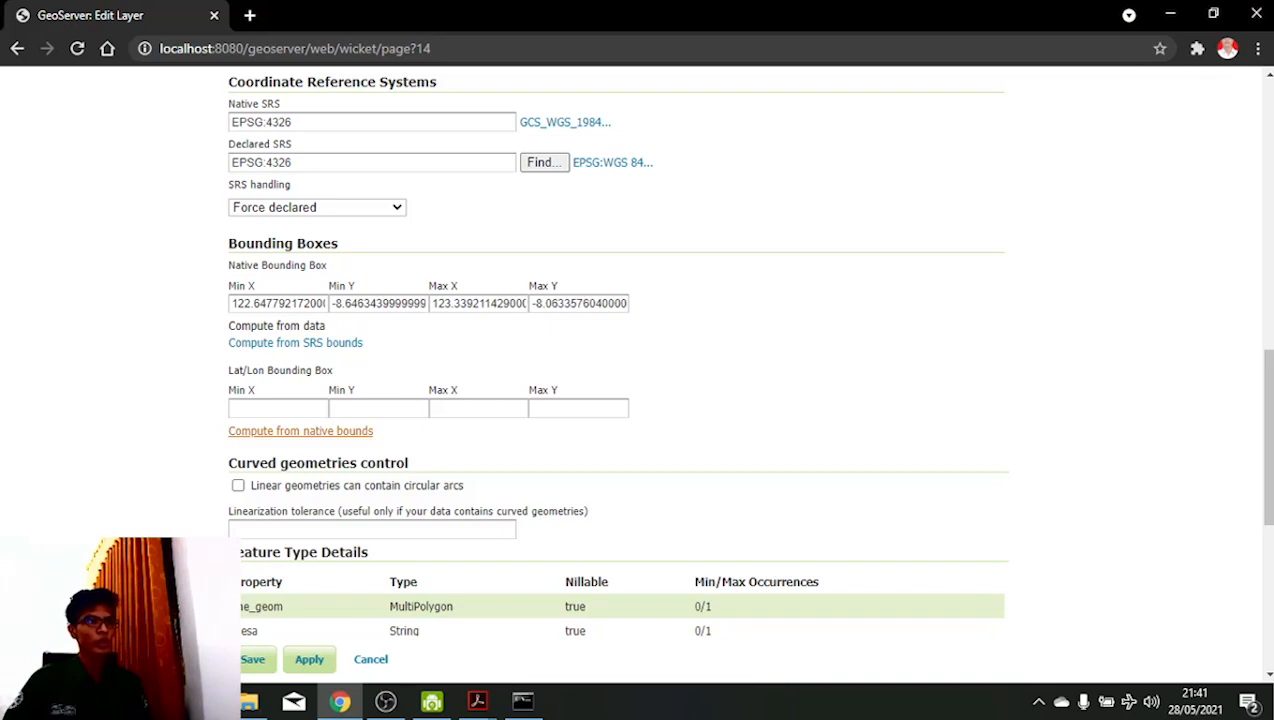
{"action": "left_click", "coordinate": [300, 431]}
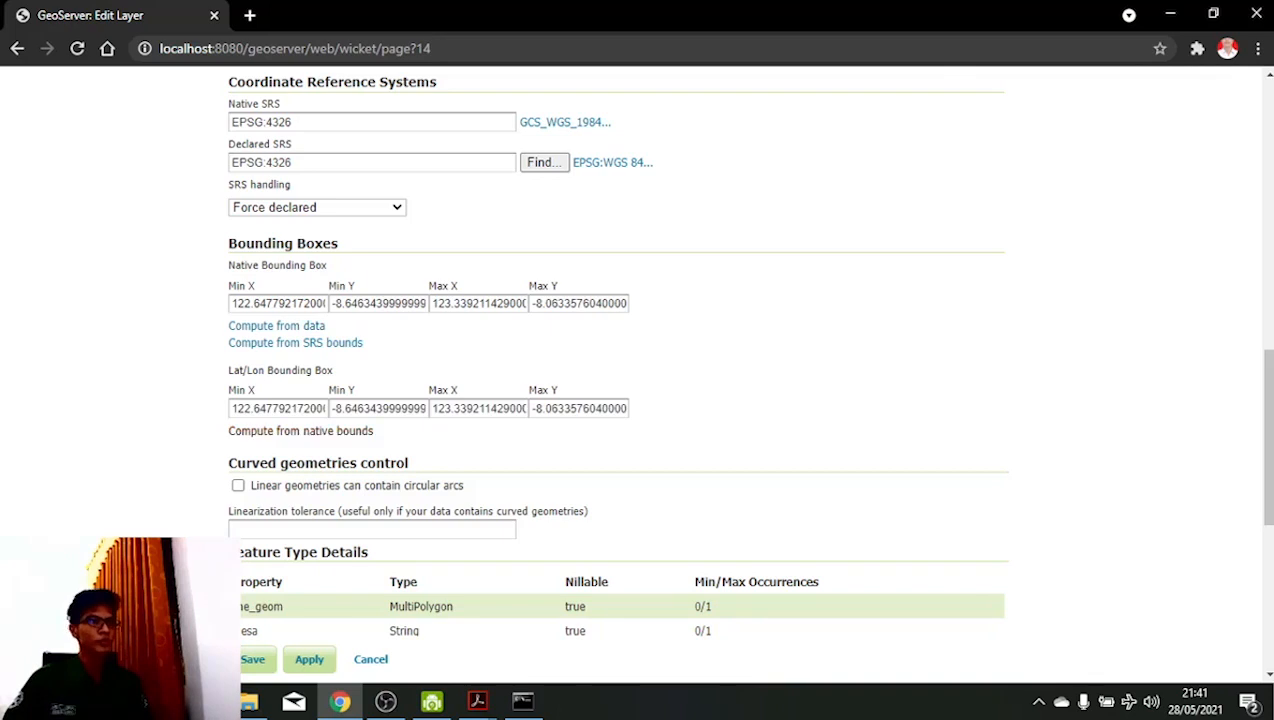
{"action": "scroll", "coordinate": [600, 400], "scroll_direction": "down", "scroll_amount": 1}
{"action": "scroll", "coordinate": [640, 400], "scroll_direction": "down", "scroll_amount": 2}
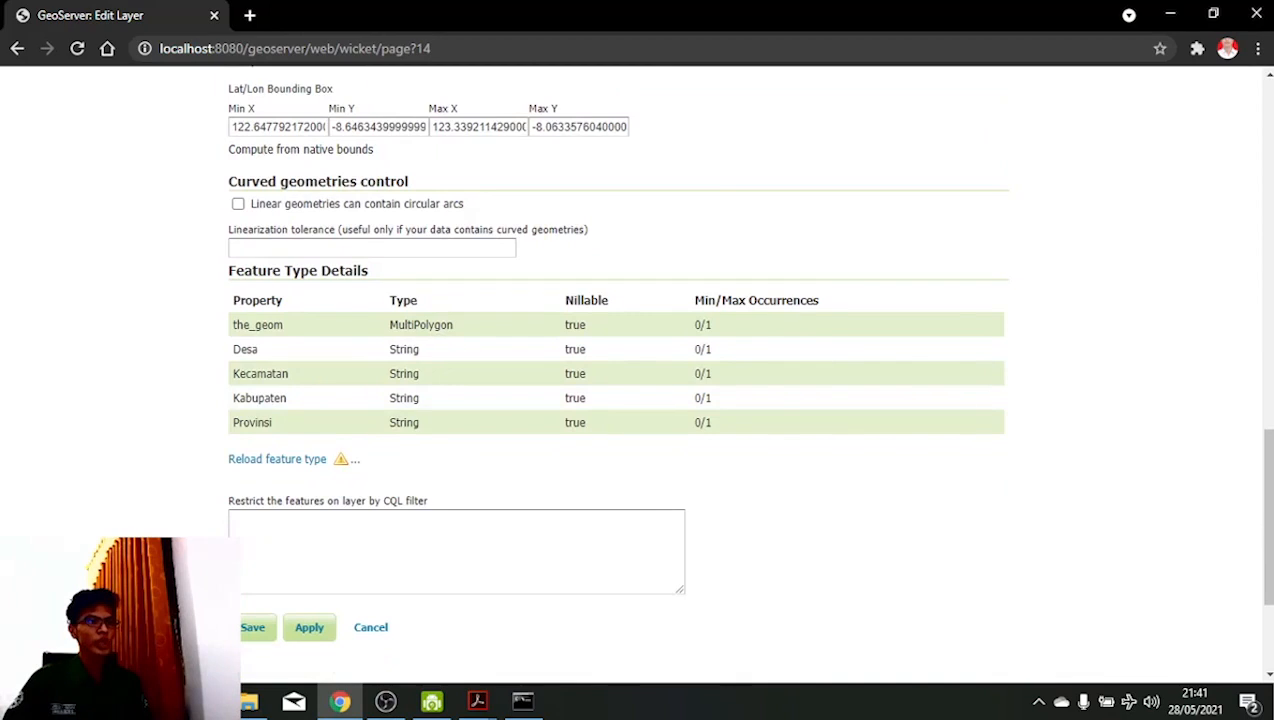
{"action": "left_click", "coordinate": [254, 628]}
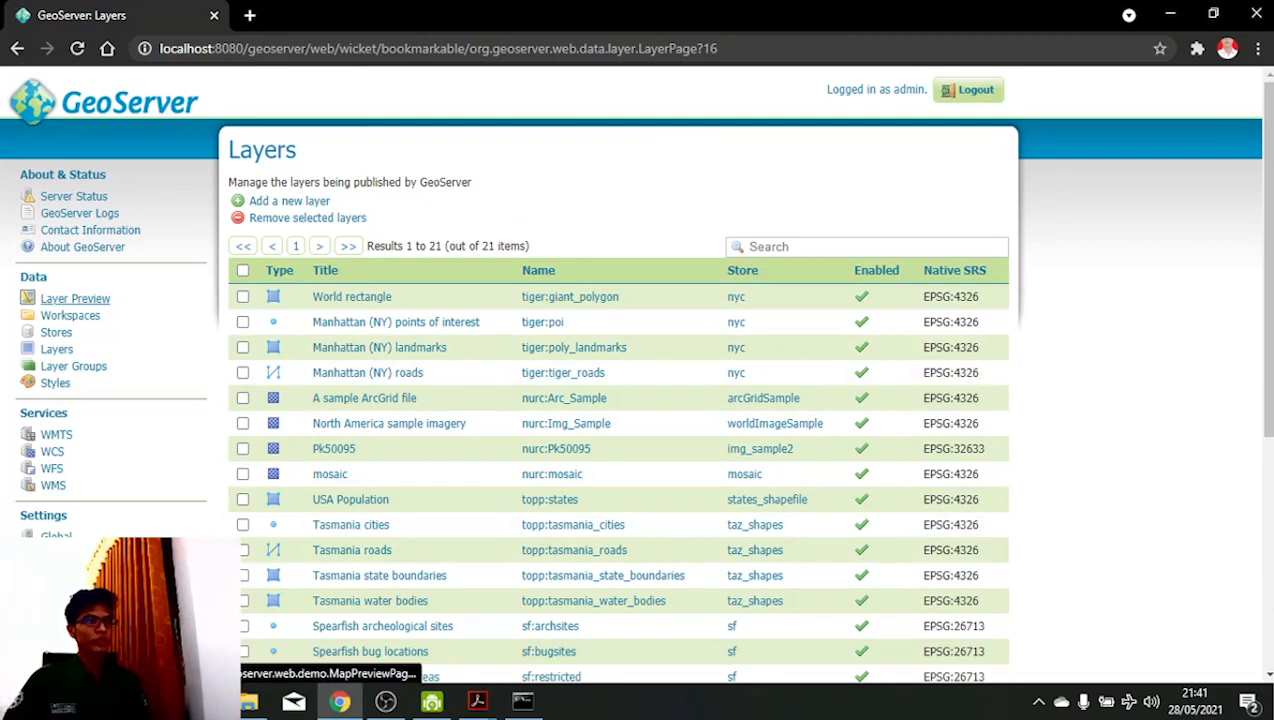
- Open Flores_Timur:Flores_Timur from Layer Preview as an OpenLayers map
{"action": "left_click", "coordinate": [75, 299]}
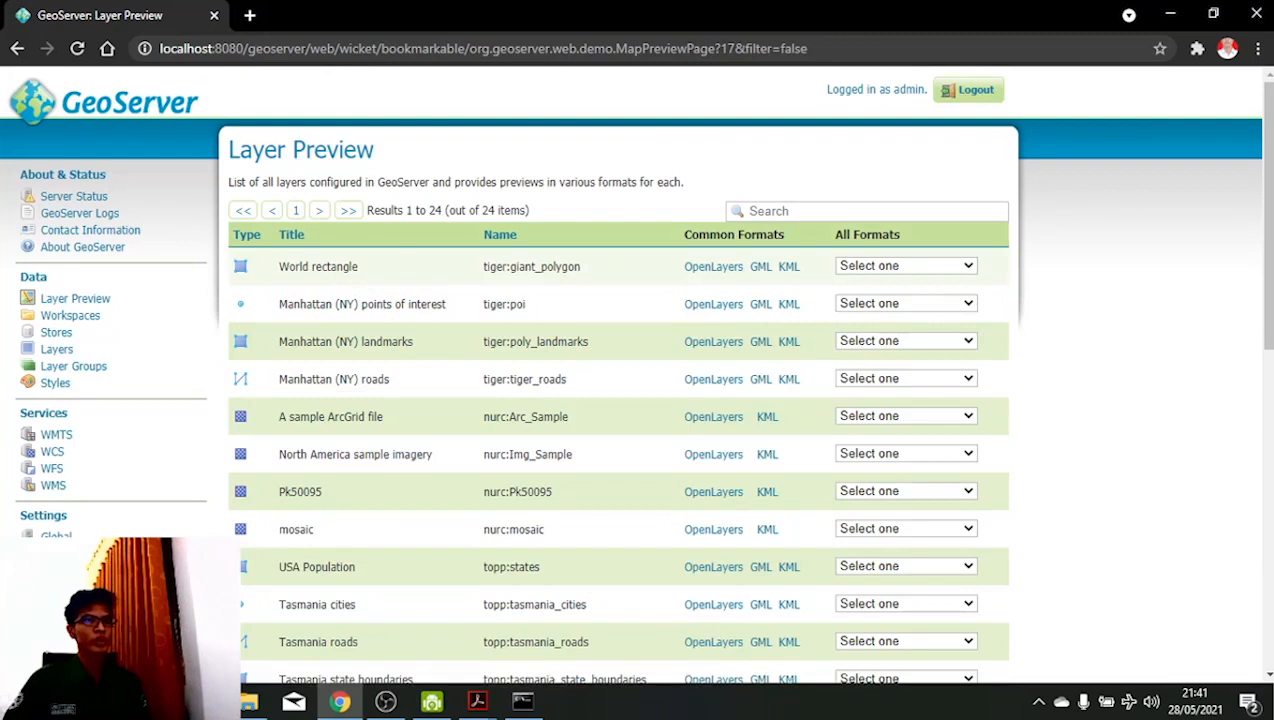
{"action": "scroll", "coordinate": [620, 400], "scroll_direction": "down", "scroll_amount": 1}
{"action": "scroll", "coordinate": [620, 375], "scroll_direction": "down", "scroll_amount": 6}
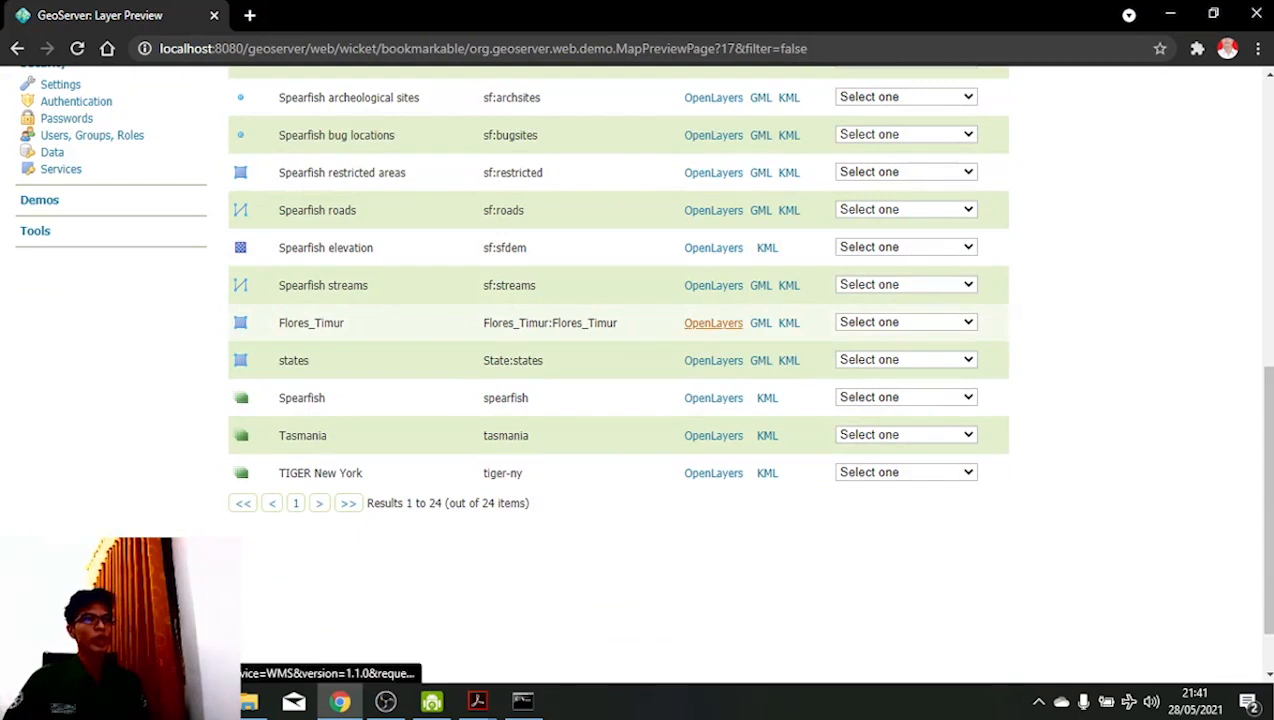
{"action": "left_click", "coordinate": [713, 323]}
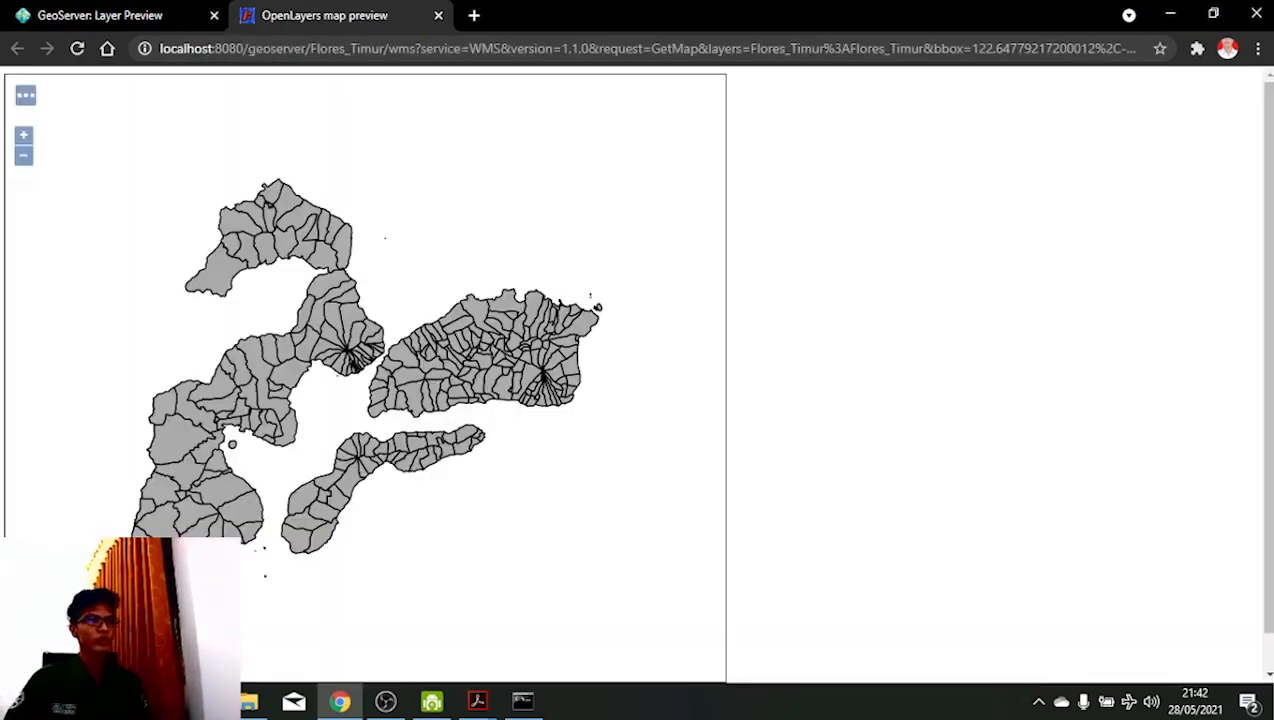
- Zoom and pan the OpenLayers map across the Flores_Timur regions
{"action": "scroll", "coordinate": [636, 370], "scroll_direction": "down", "scroll_amount": 1}
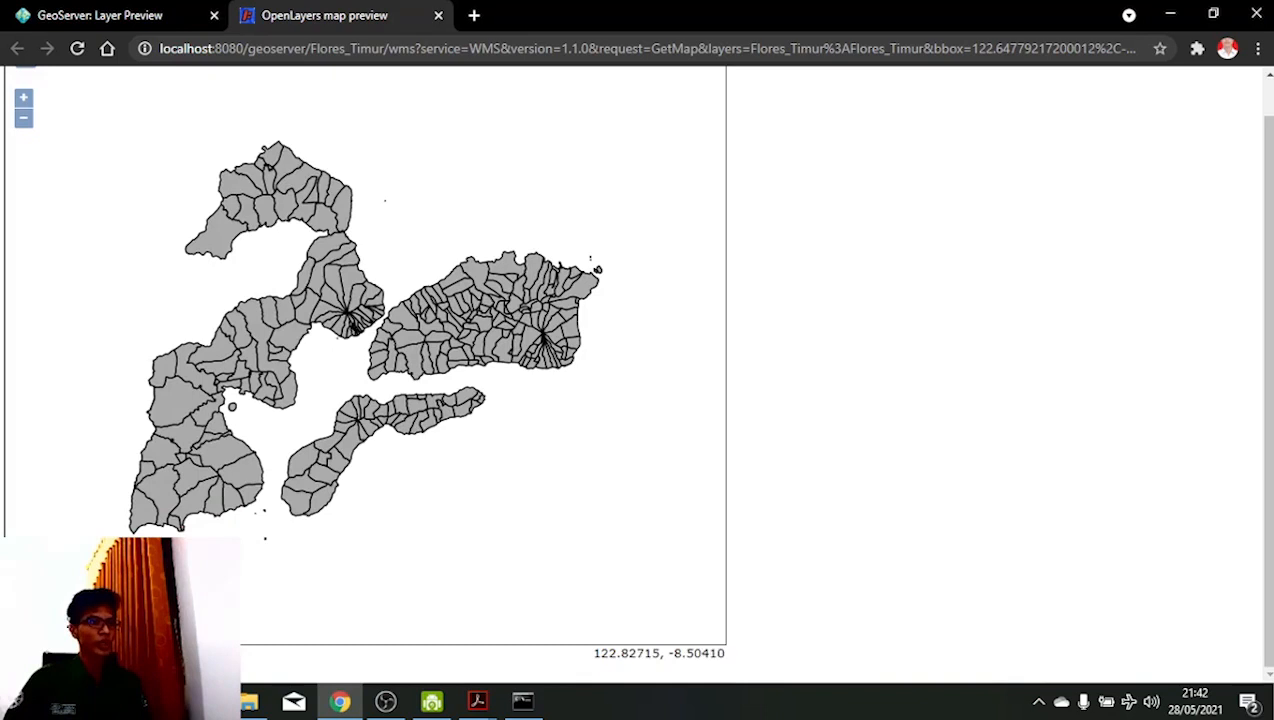
{"action": "scroll", "coordinate": [228, 457], "scroll_direction": "up", "scroll_amount": 1}
{"action": "scroll", "coordinate": [220, 465], "scroll_direction": "up", "scroll_amount": 1}
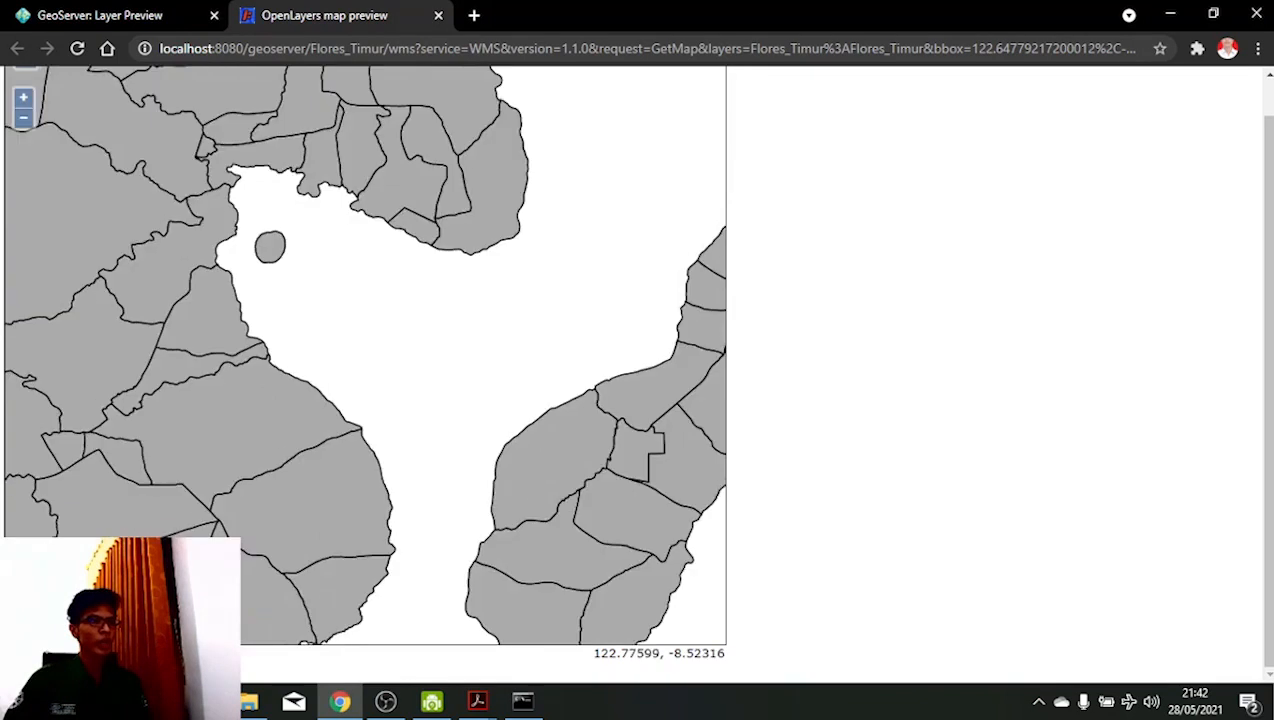
{"action": "left_click_drag", "start_coordinate": [220, 465], "coordinate": [429, 336]}
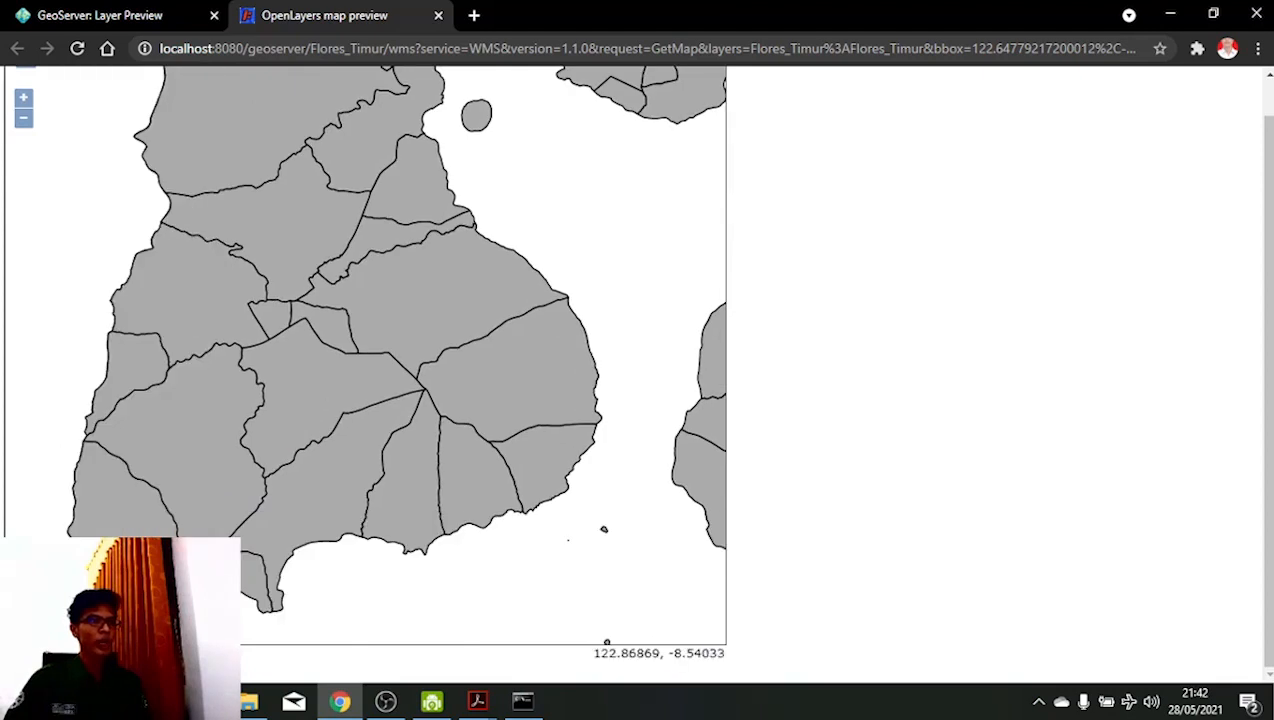
{"action": "scroll", "coordinate": [1000, 360], "scroll_direction": "down", "scroll_amount": 3}
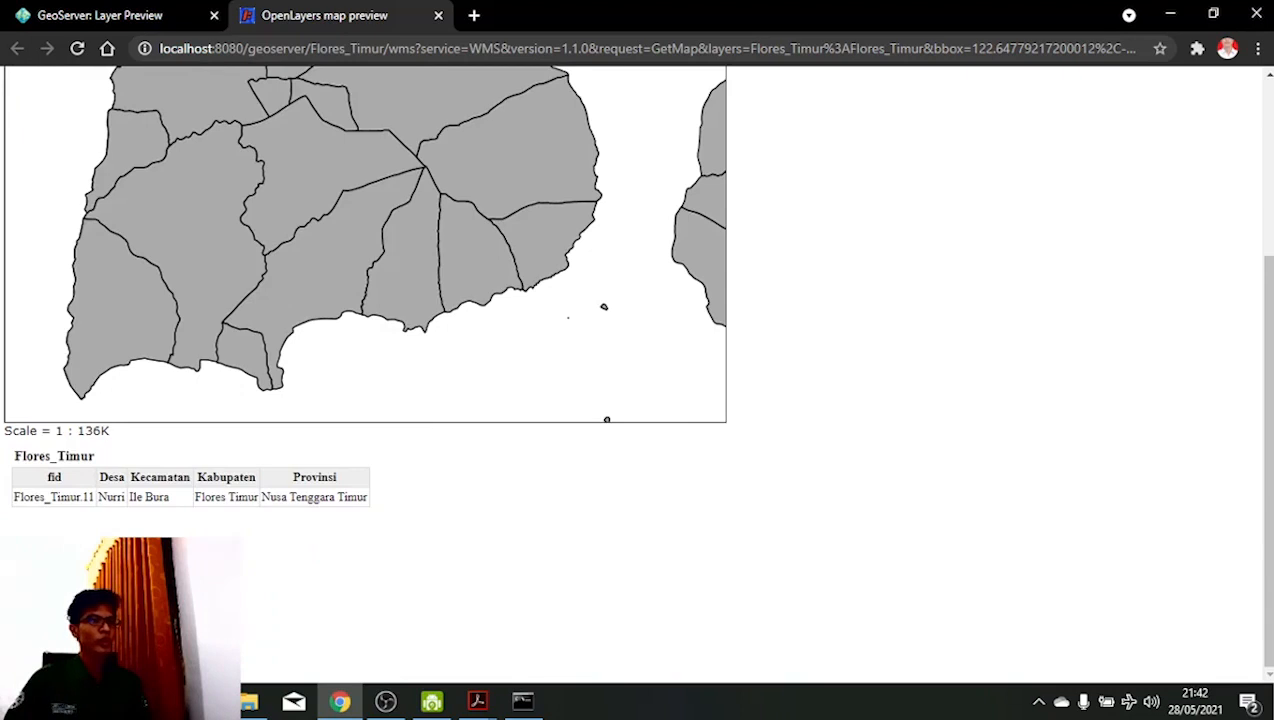
{"action": "scroll", "coordinate": [640, 360], "scroll_direction": "up", "scroll_amount": 1}
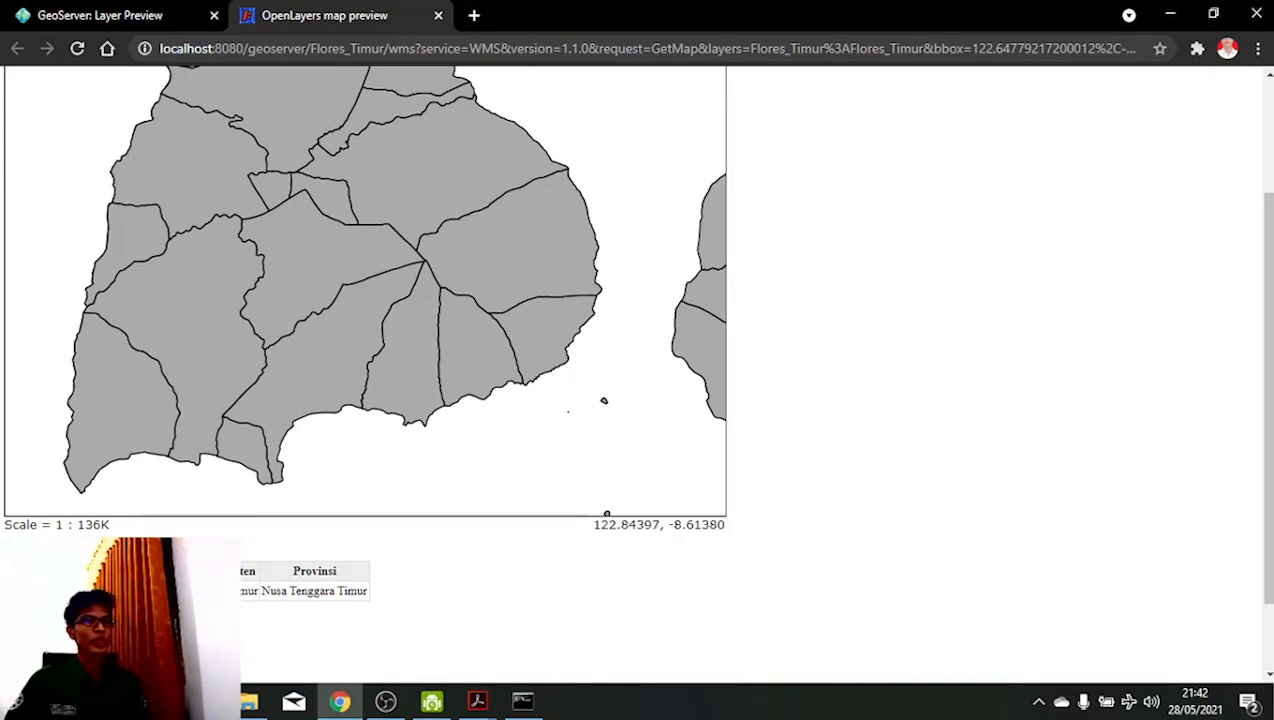
- Pan east and zoom out until all the regency's islands show, then return to Layer Preview
{"action": "left_click_drag", "start_coordinate": [606, 514], "coordinate": [80, 506]}
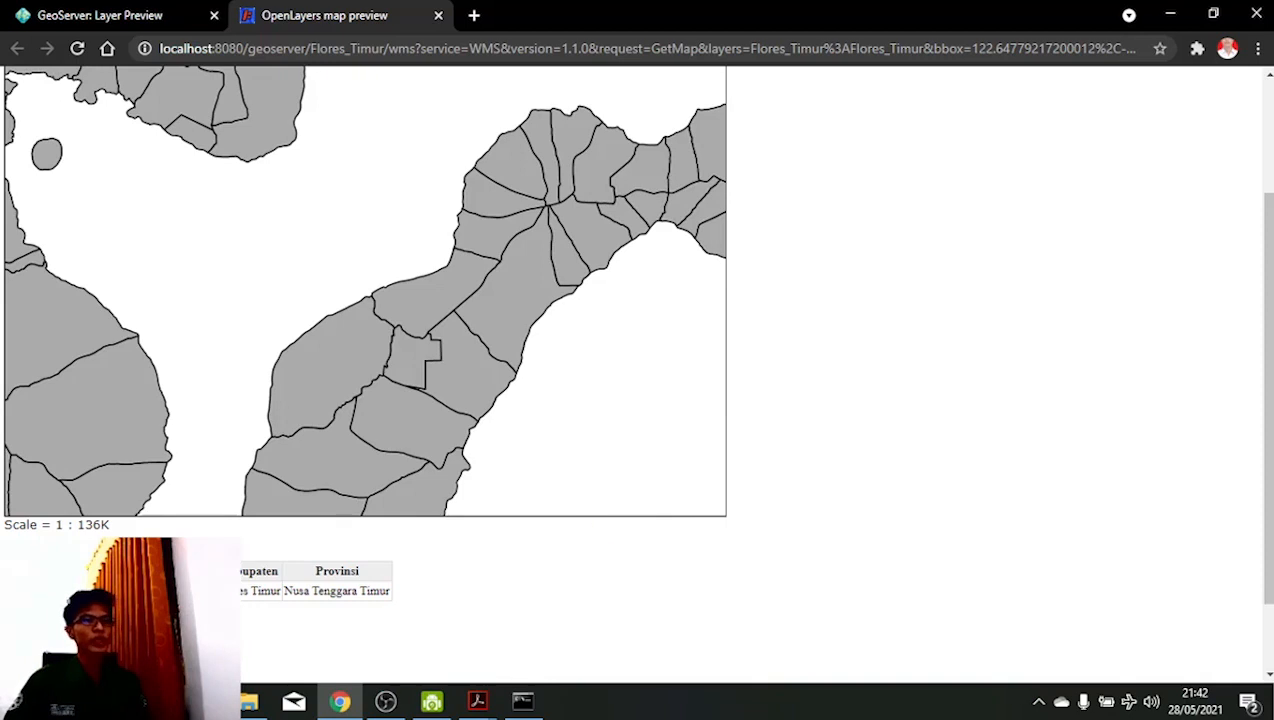
{"action": "scroll", "coordinate": [323, 383], "scroll_direction": "down", "scroll_amount": 1}
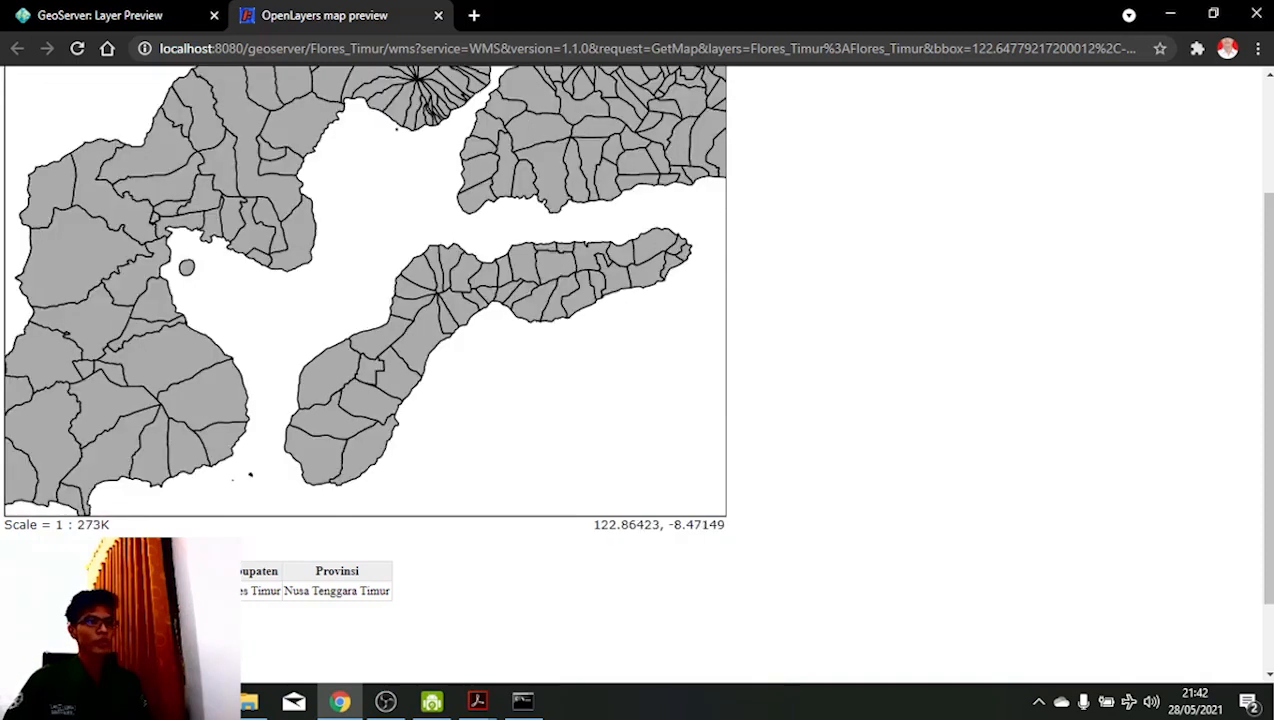
{"action": "scroll", "coordinate": [305, 300], "scroll_direction": "down", "scroll_amount": 1}
{"action": "left_click_drag", "start_coordinate": [281, 236], "coordinate": [348, 215]}
{"action": "scroll", "coordinate": [270, 294], "scroll_direction": "up", "scroll_amount": 1}
{"action": "scroll", "coordinate": [277, 295], "scroll_direction": "down", "scroll_amount": 1}
{"action": "scroll", "coordinate": [800, 230], "scroll_direction": "up", "scroll_amount": 1}
{"action": "scroll", "coordinate": [800, 230], "scroll_direction": "up", "scroll_amount": 1}
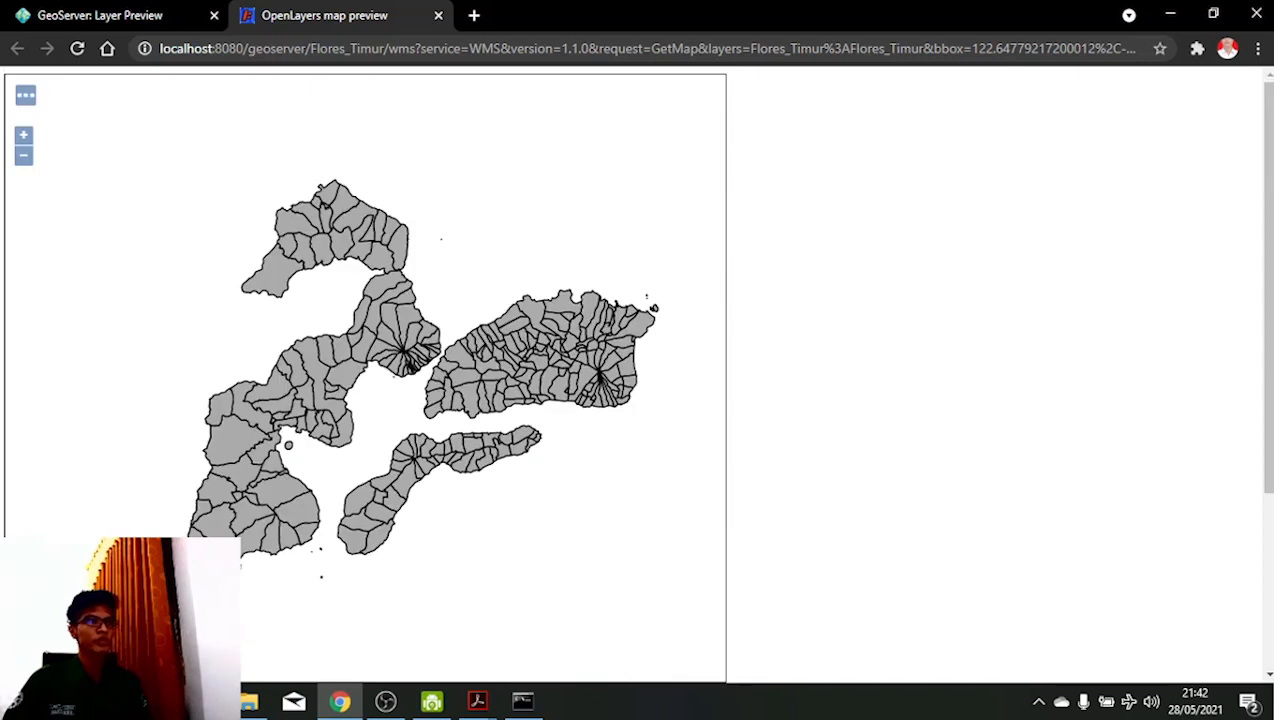
{"action": "left_click", "coordinate": [100, 15]}
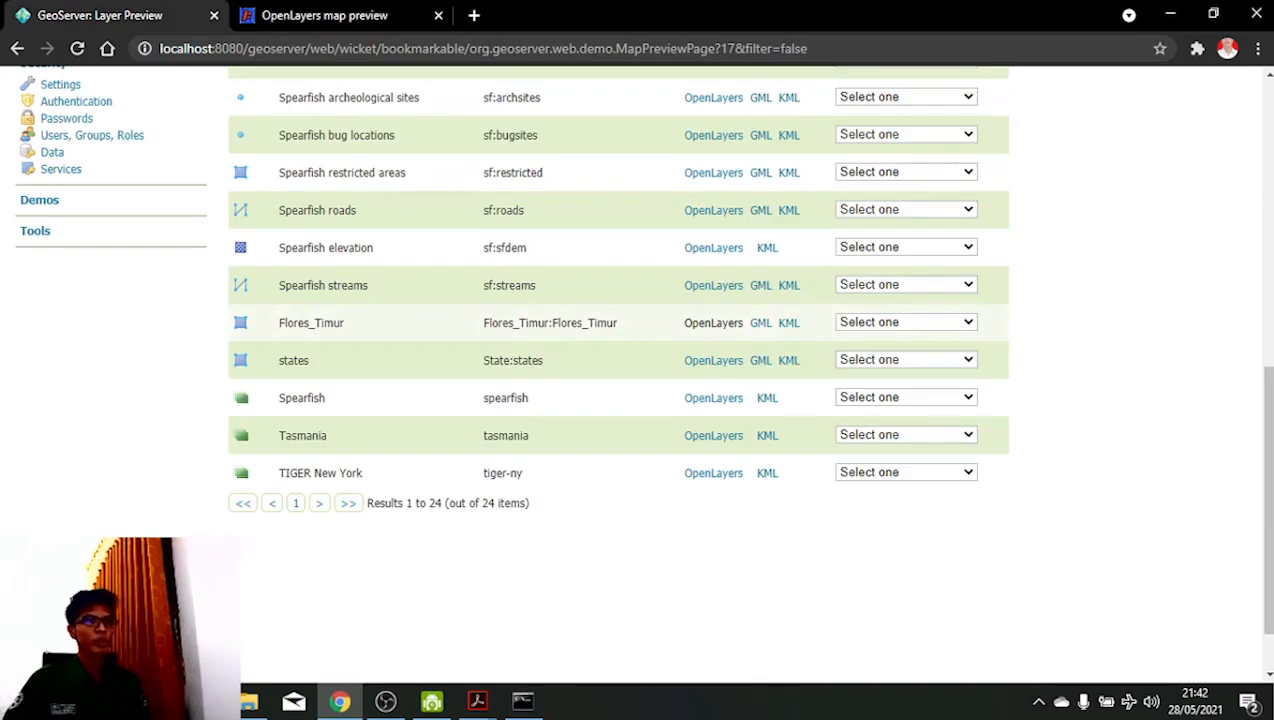
- View Flores_Timur as GML, scrolling through polygon coordinates and village attributes before going back
{"action": "left_click", "coordinate": [760, 322]}
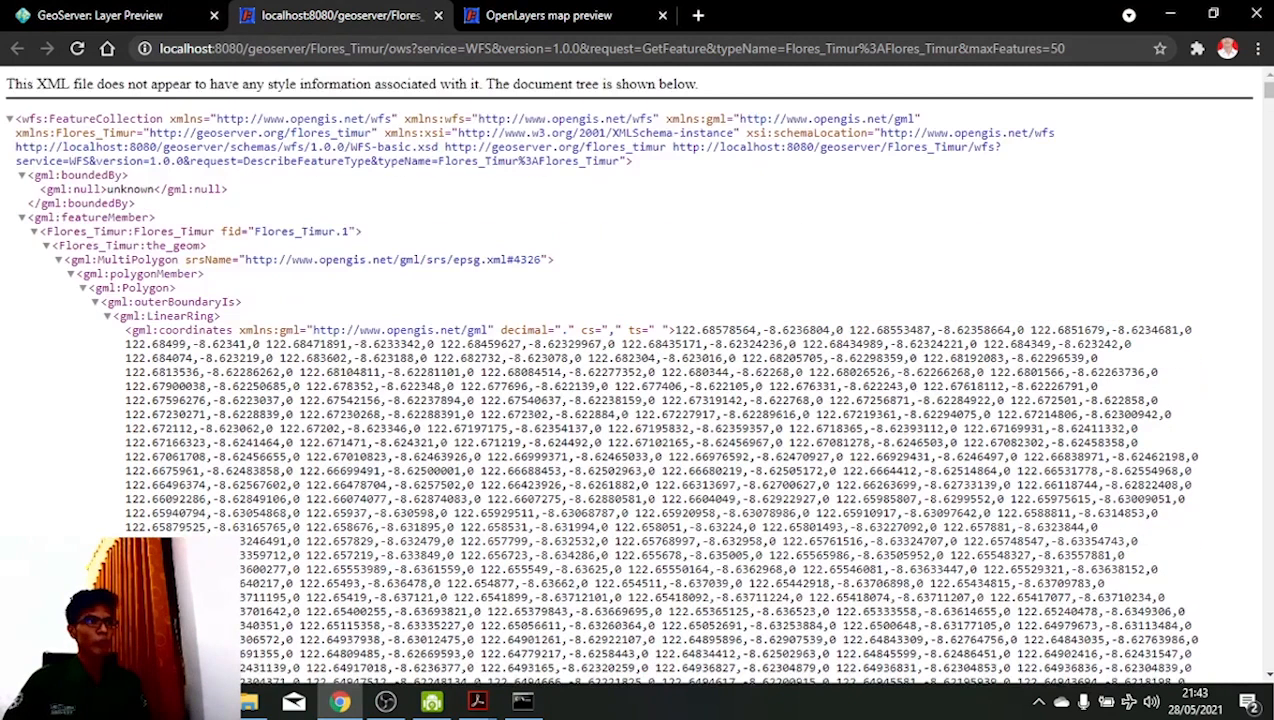
{"action": "scroll", "coordinate": [628, 380], "scroll_direction": "down", "scroll_amount": 2}
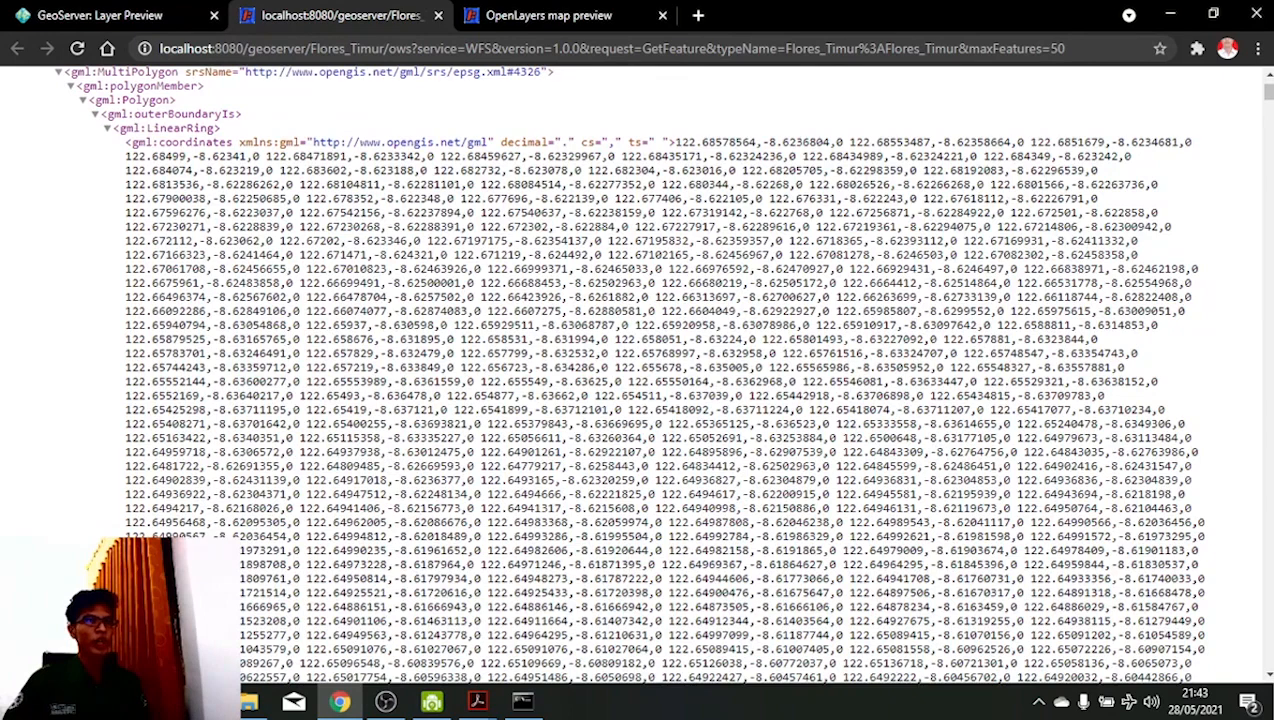
{"action": "scroll", "coordinate": [640, 380], "scroll_direction": "down", "scroll_amount": 2}
{"action": "scroll", "coordinate": [640, 380], "scroll_direction": "down", "scroll_amount": 1}
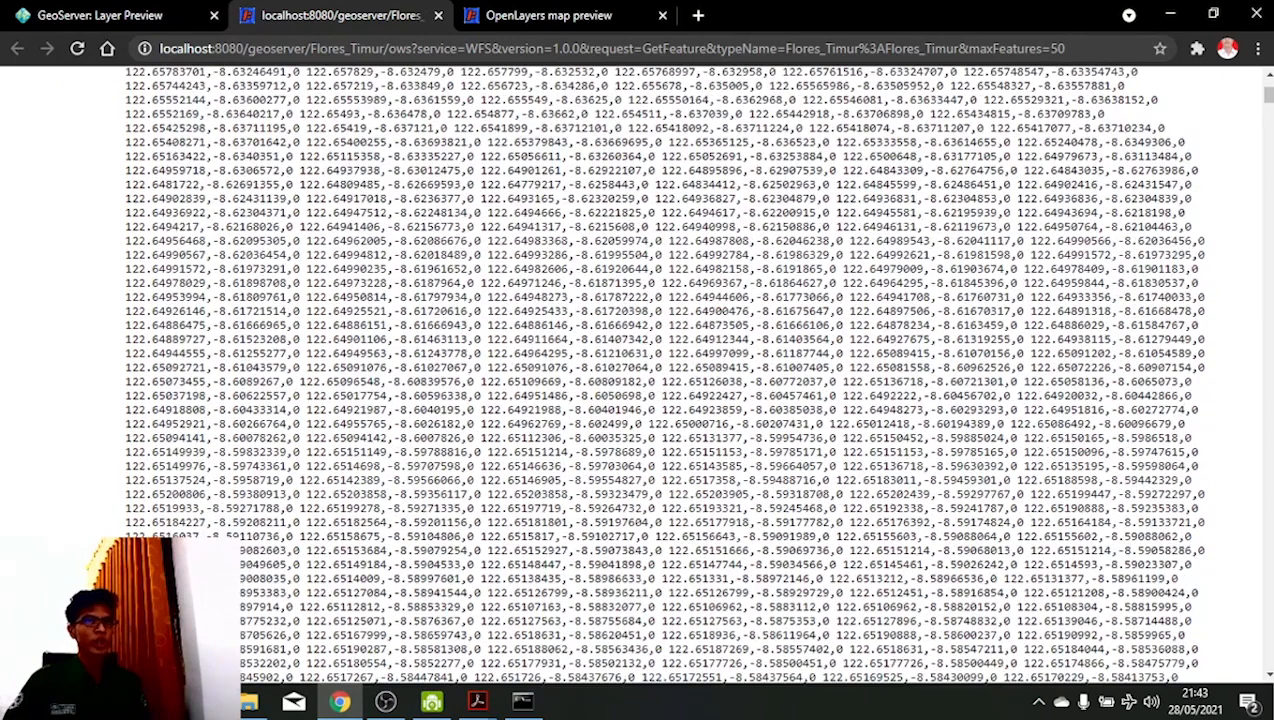
{"action": "scroll", "coordinate": [640, 380], "scroll_direction": "down", "scroll_amount": 1}
{"action": "scroll", "coordinate": [640, 380], "scroll_direction": "down", "scroll_amount": 5}
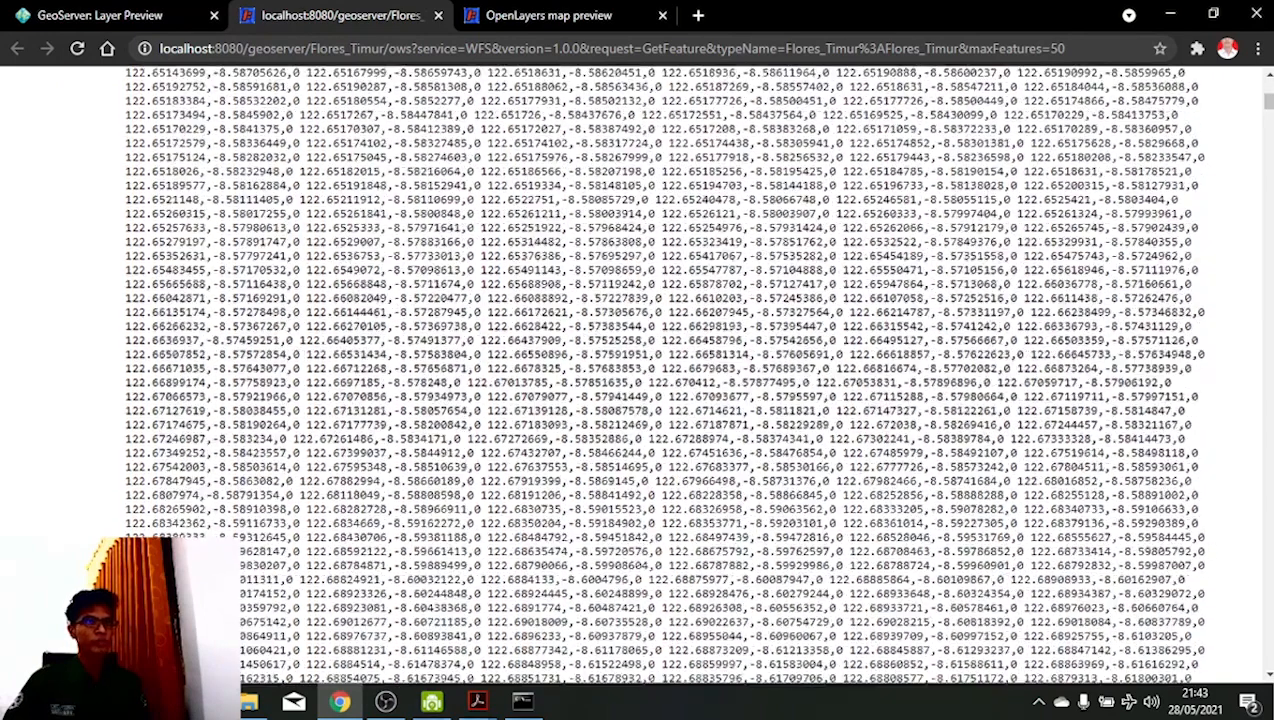
{"action": "scroll", "coordinate": [640, 380], "scroll_direction": "down", "scroll_amount": 15}
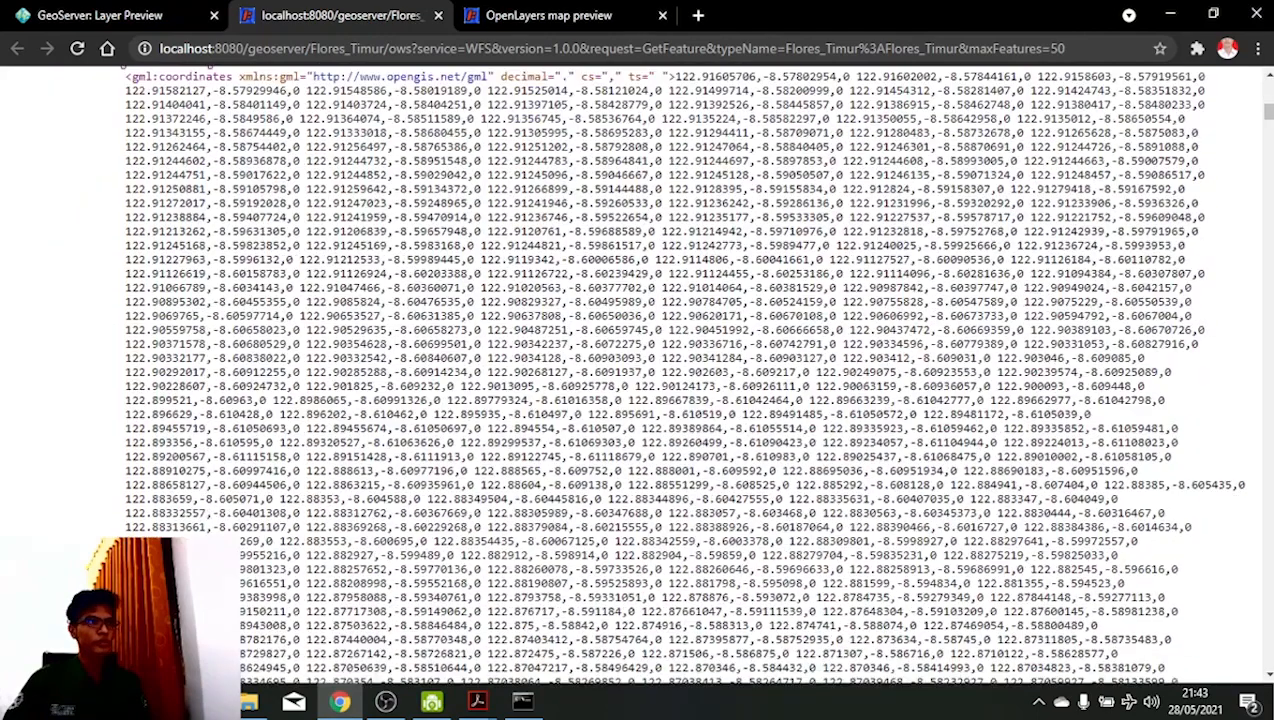
{"action": "scroll", "coordinate": [640, 380], "scroll_direction": "down", "scroll_amount": 15}
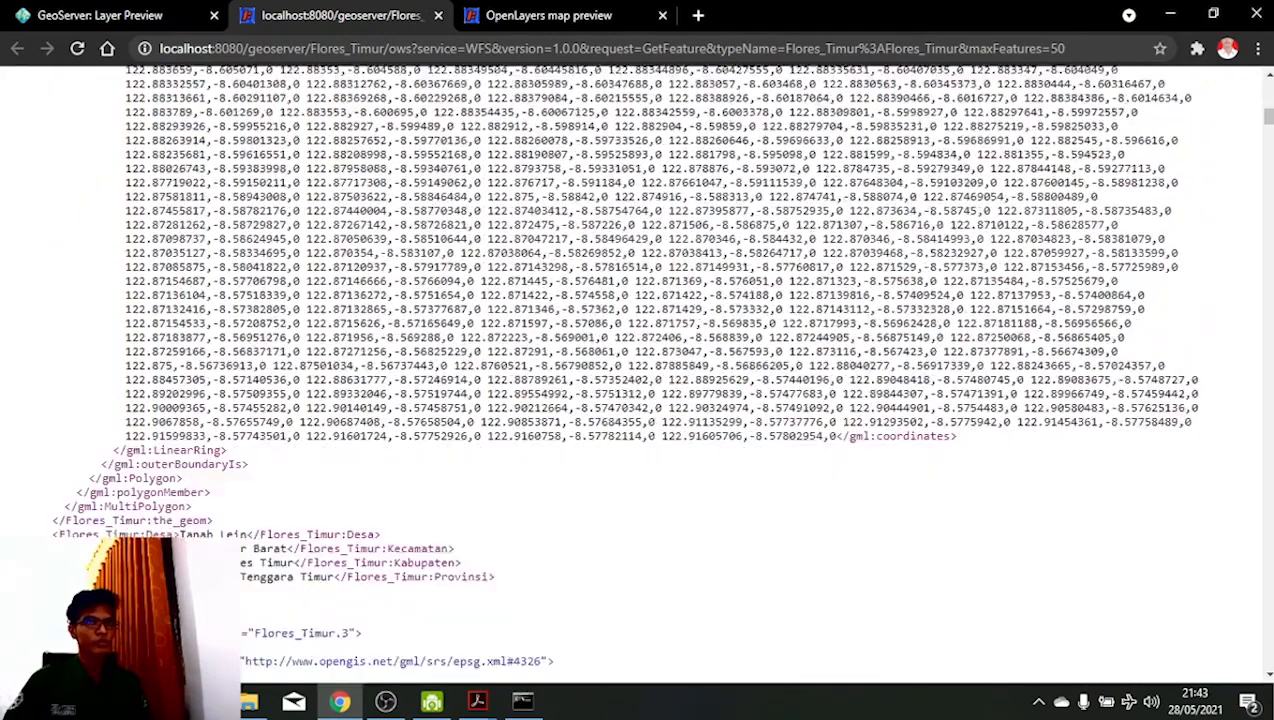
{"action": "scroll", "coordinate": [640, 380], "scroll_direction": "down", "scroll_amount": 15}
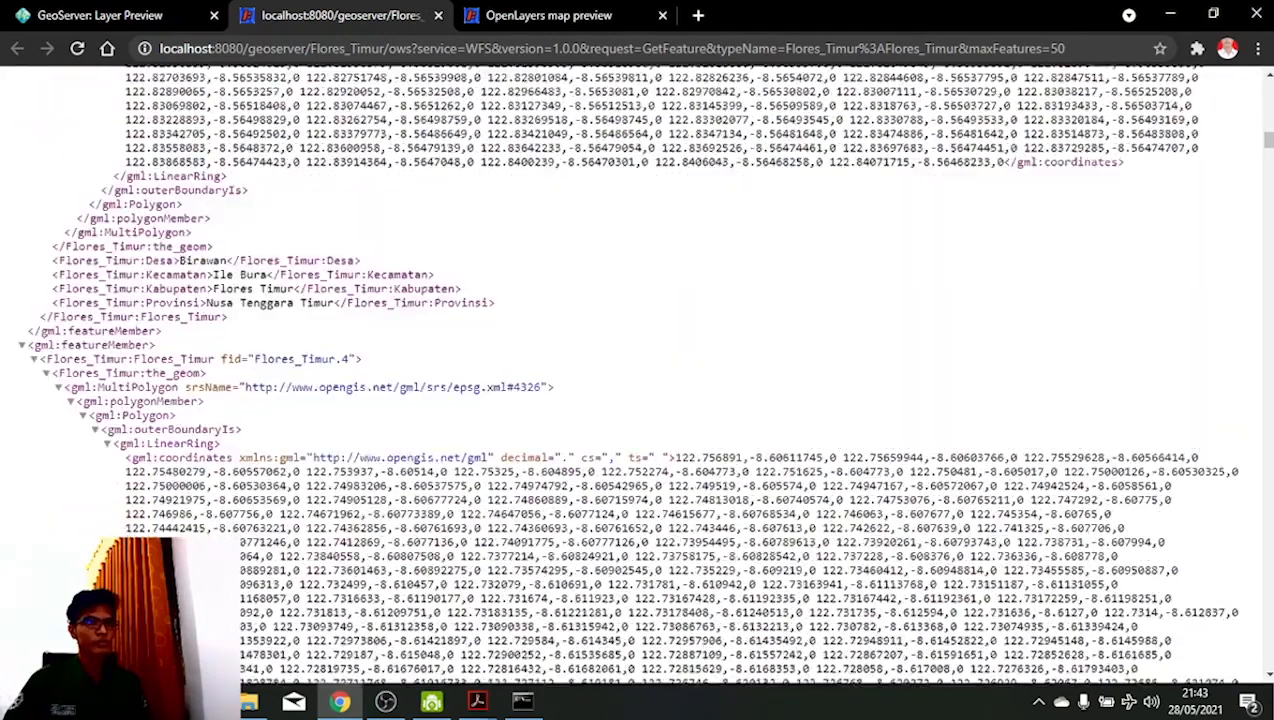
{"action": "scroll", "coordinate": [640, 380], "scroll_direction": "down", "scroll_amount": 12}
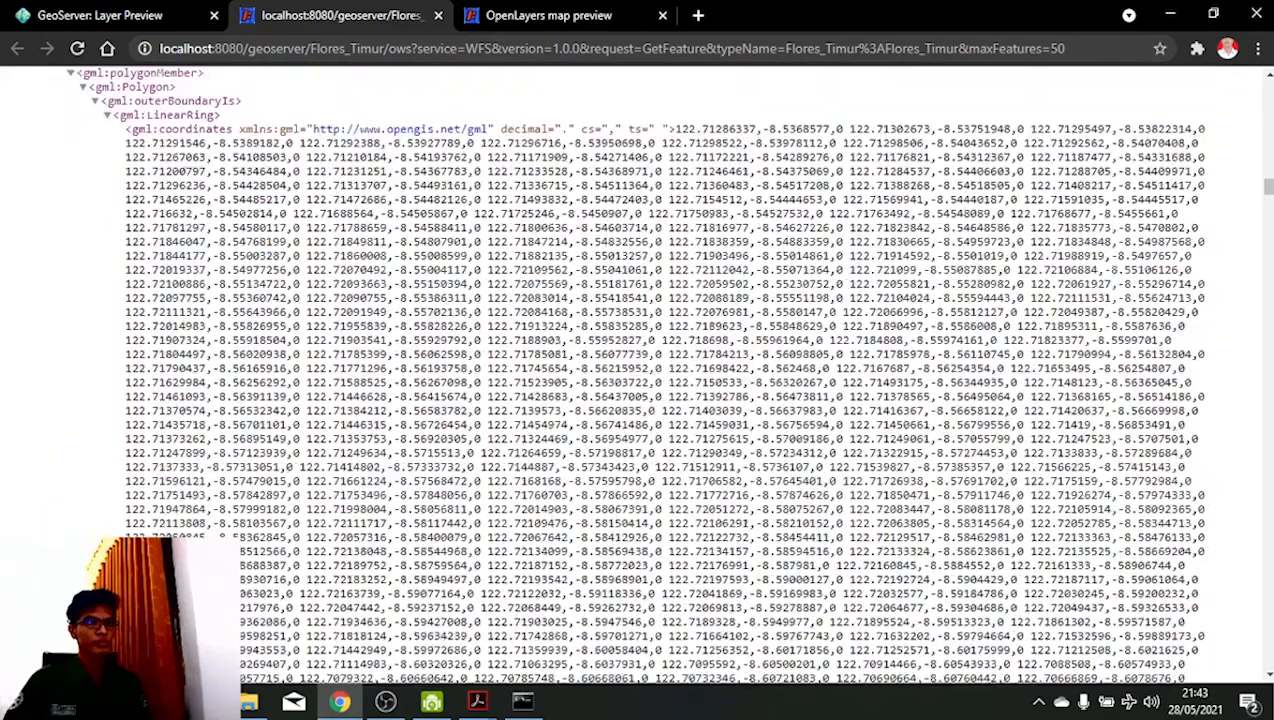
{"action": "scroll", "coordinate": [640, 380], "scroll_direction": "down", "scroll_amount": 15}
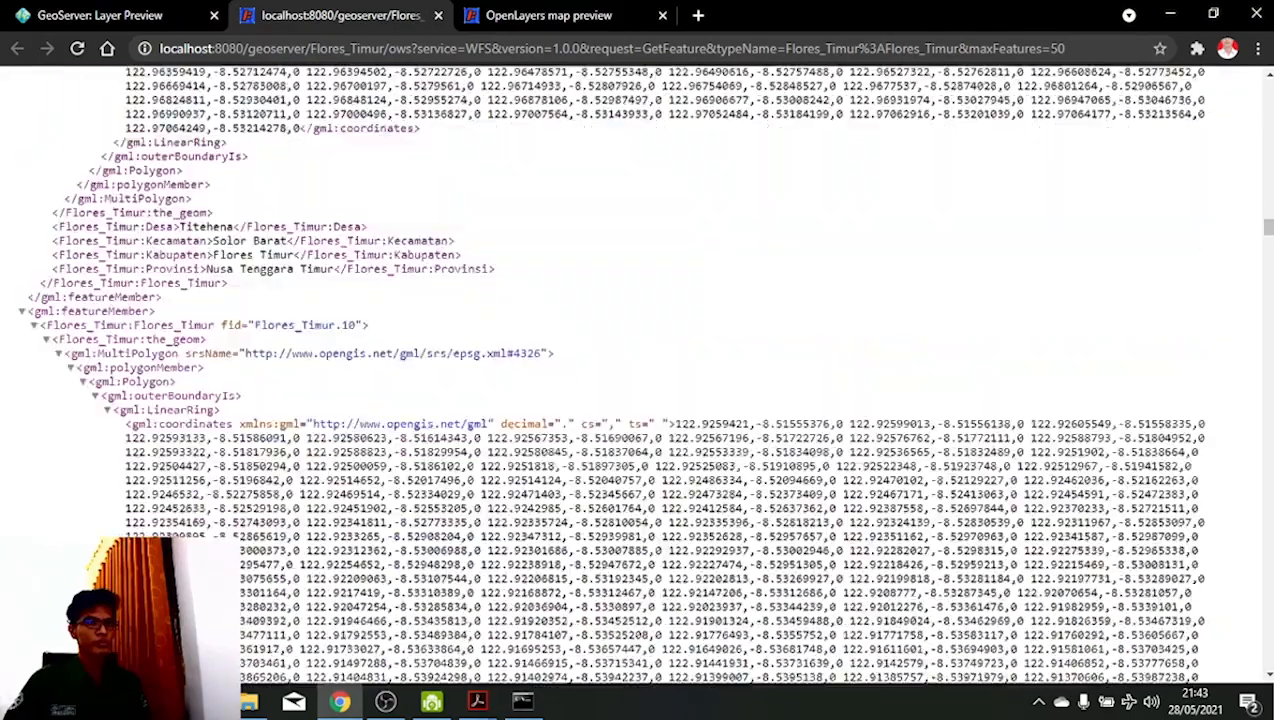
{"action": "scroll", "coordinate": [640, 380], "scroll_direction": "down", "scroll_amount": 15}
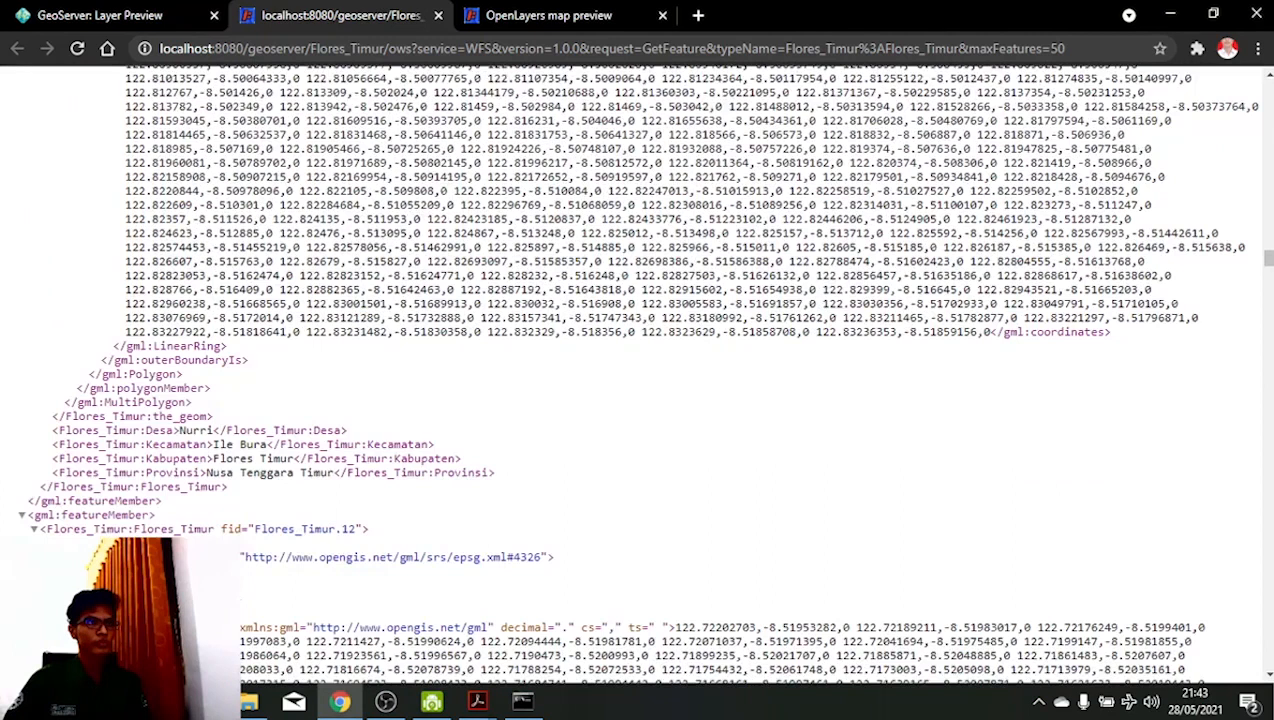
{"action": "scroll", "coordinate": [640, 380], "scroll_direction": "down", "scroll_amount": 5}
{"action": "scroll", "coordinate": [640, 380], "scroll_direction": "up", "scroll_amount": 2}
{"action": "left_click", "coordinate": [100, 15]}
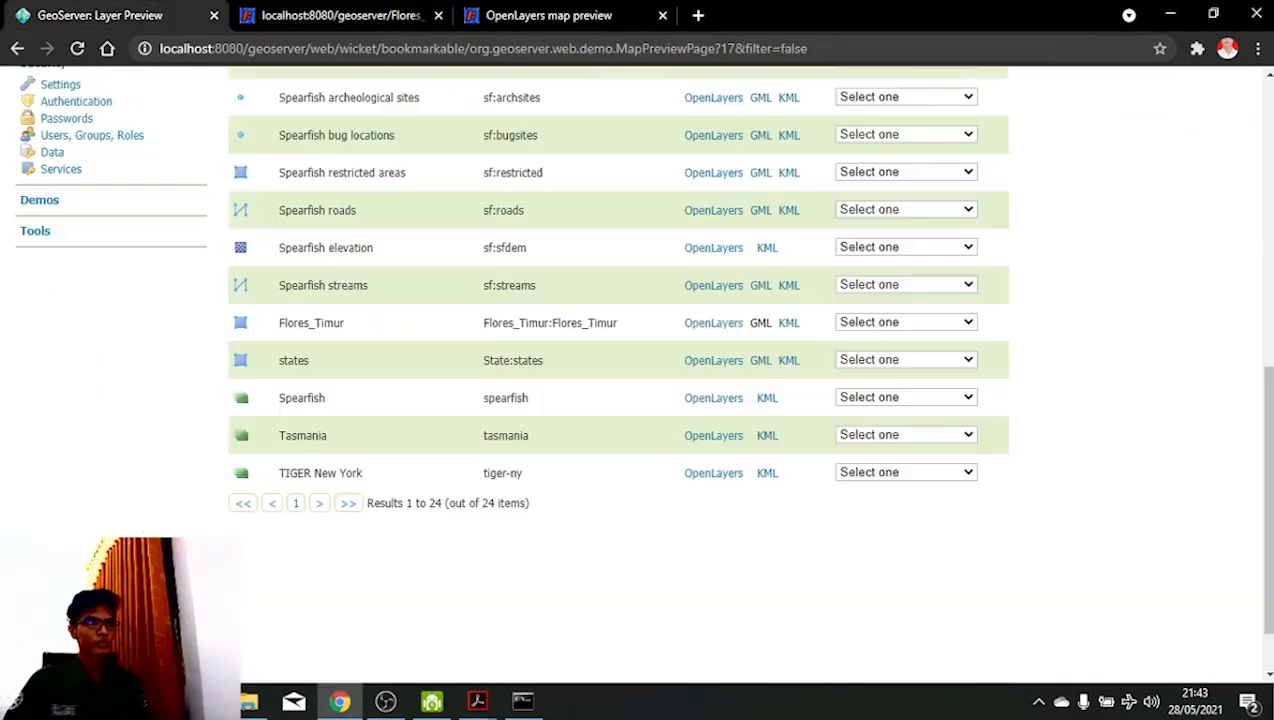
- Download the Flores_Timur layer as KML from the Layer Preview list for Google Earth Pro
{"action": "scroll", "coordinate": [640, 380], "scroll_direction": "up", "scroll_amount": 6}
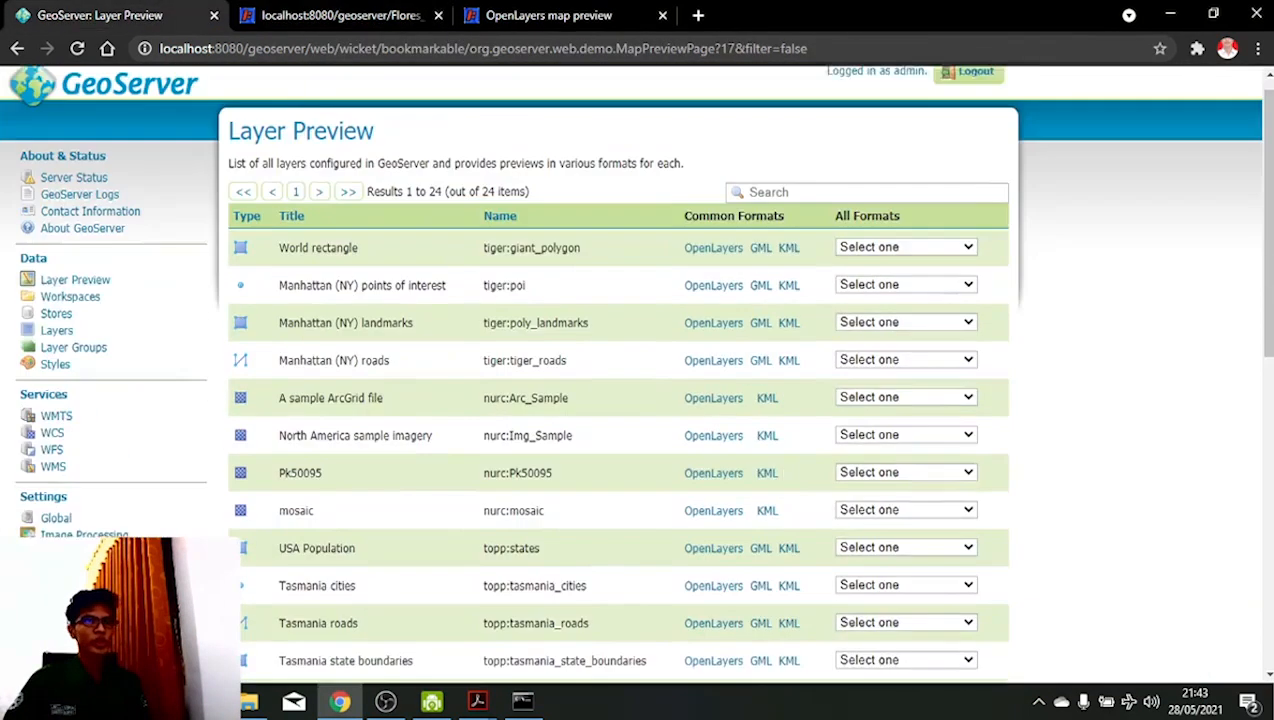
{"action": "scroll", "coordinate": [760, 285], "scroll_direction": "down", "scroll_amount": 6}
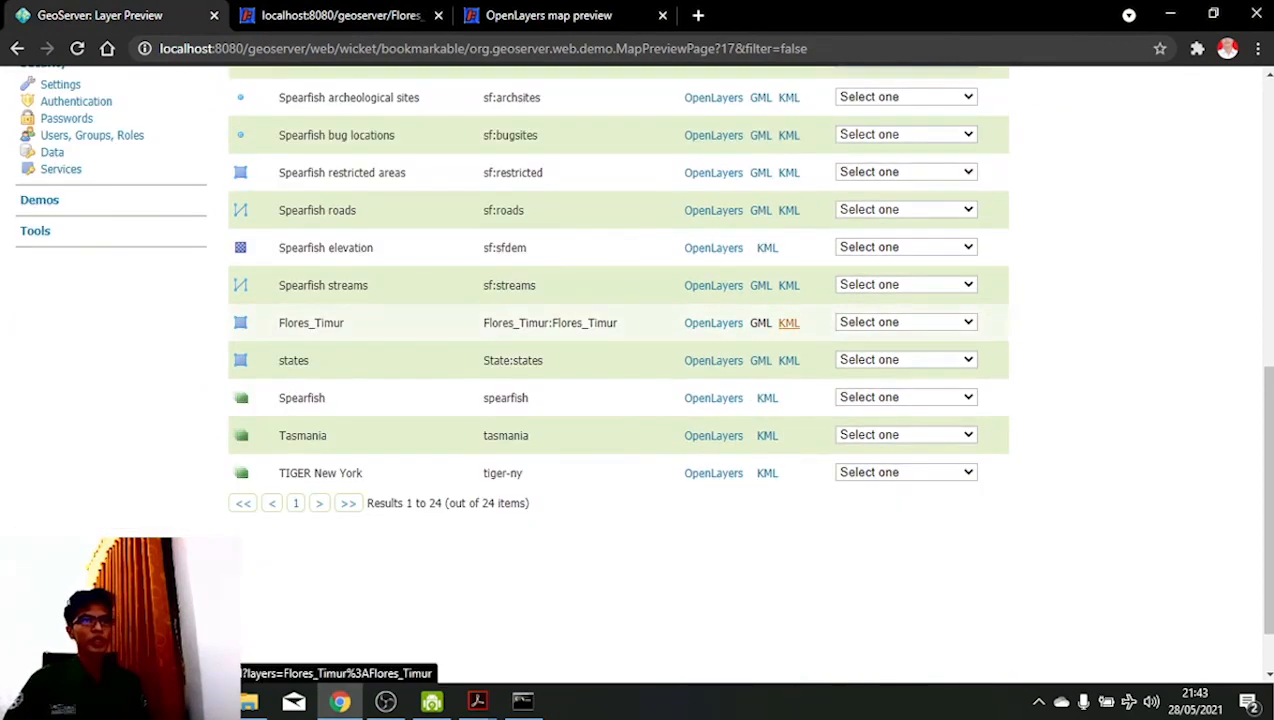
{"action": "left_click", "coordinate": [788, 322]}
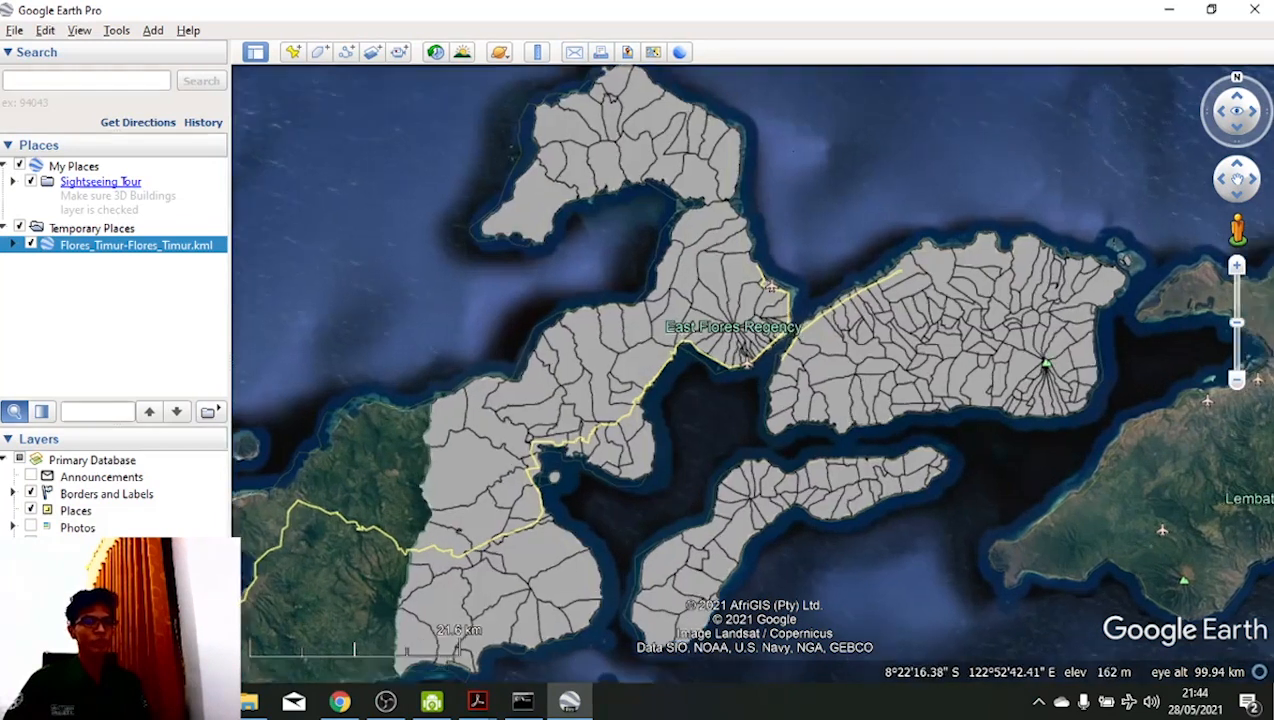
{"action": "scroll", "coordinate": [636, 410], "scroll_direction": "up", "scroll_amount": 3}
{"action": "scroll", "coordinate": [636, 410], "scroll_direction": "down", "scroll_amount": 3}
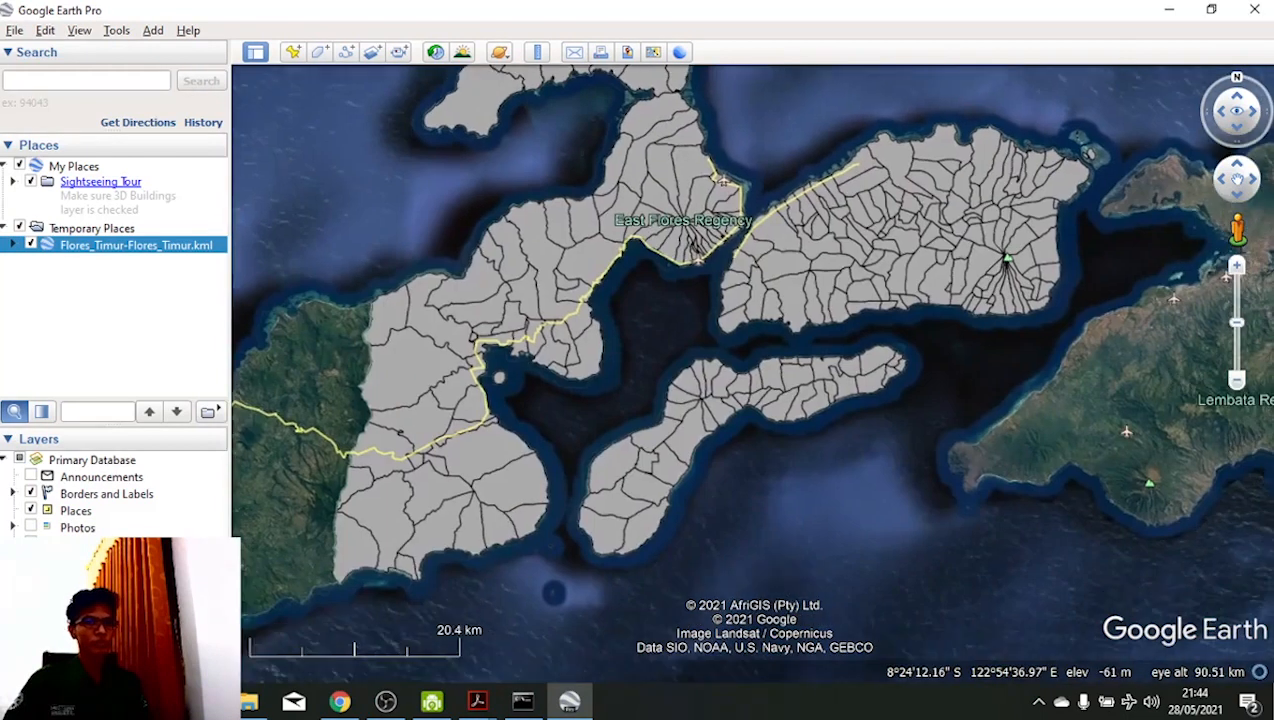
{"action": "left_click_drag", "start_coordinate": [663, 273], "coordinate": [683, 377]}
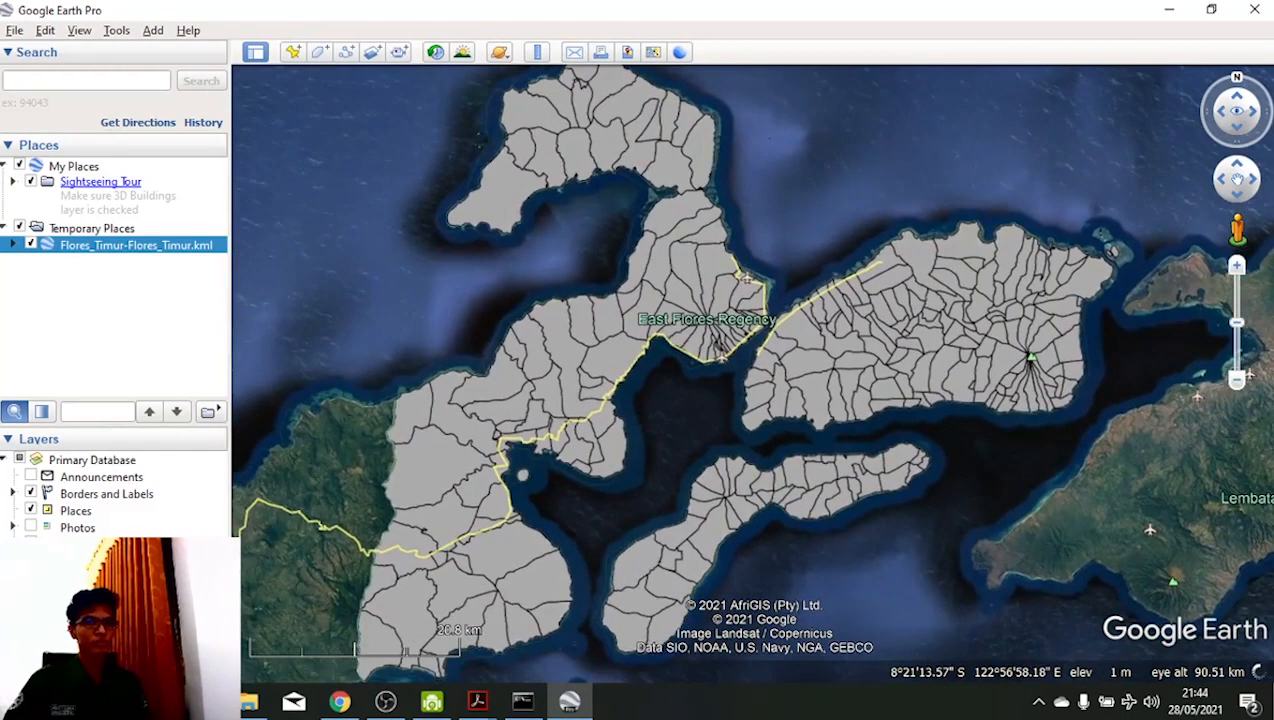
{"action": "scroll", "coordinate": [921, 381], "scroll_direction": "up", "scroll_amount": 1}
{"action": "scroll", "coordinate": [938, 355], "scroll_direction": "up", "scroll_amount": 2}
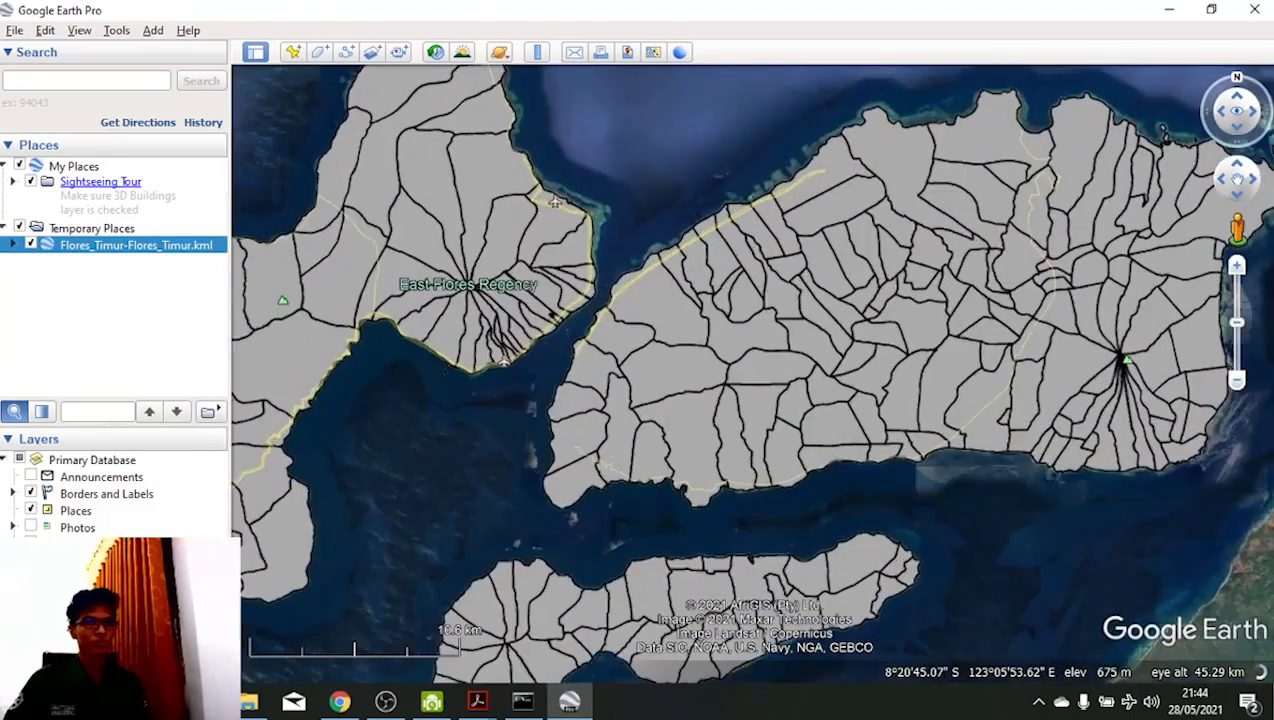
{"action": "left_click_drag", "start_coordinate": [509, 168], "coordinate": [528, 317]}
{"action": "scroll", "coordinate": [955, 265], "scroll_direction": "down", "scroll_amount": 2}
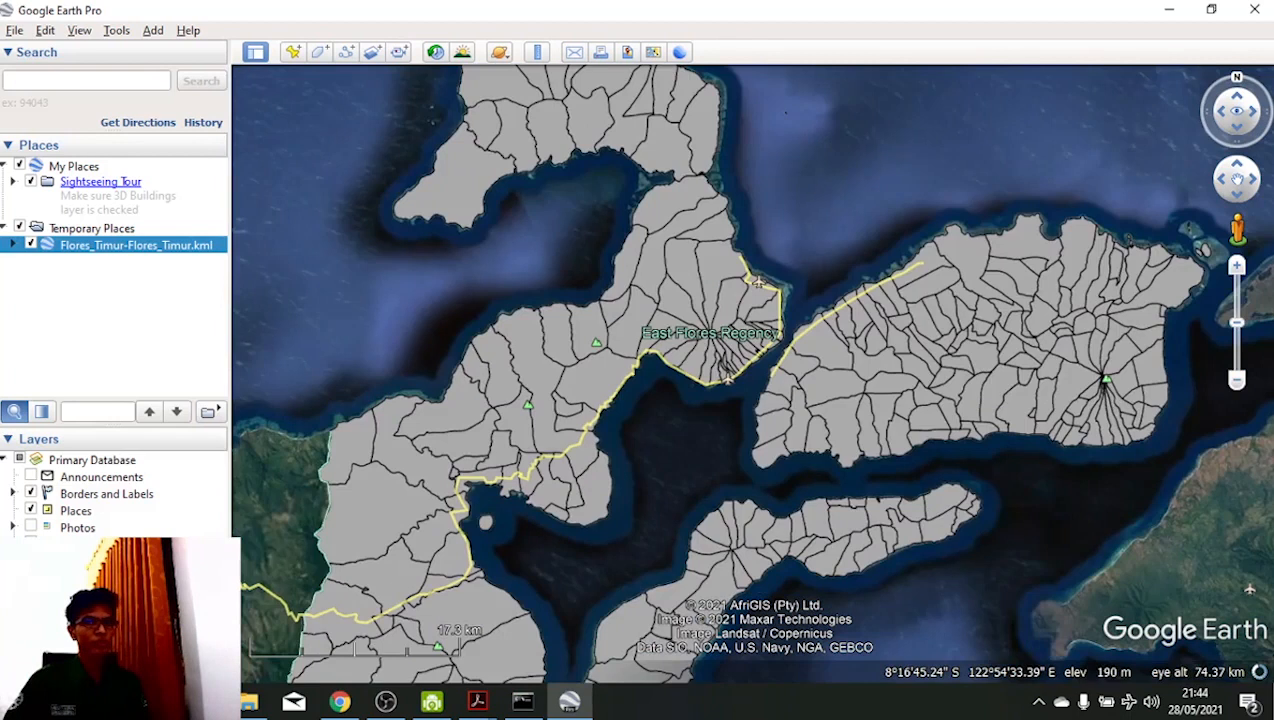
{"action": "key", "text": "alt+Tab"}
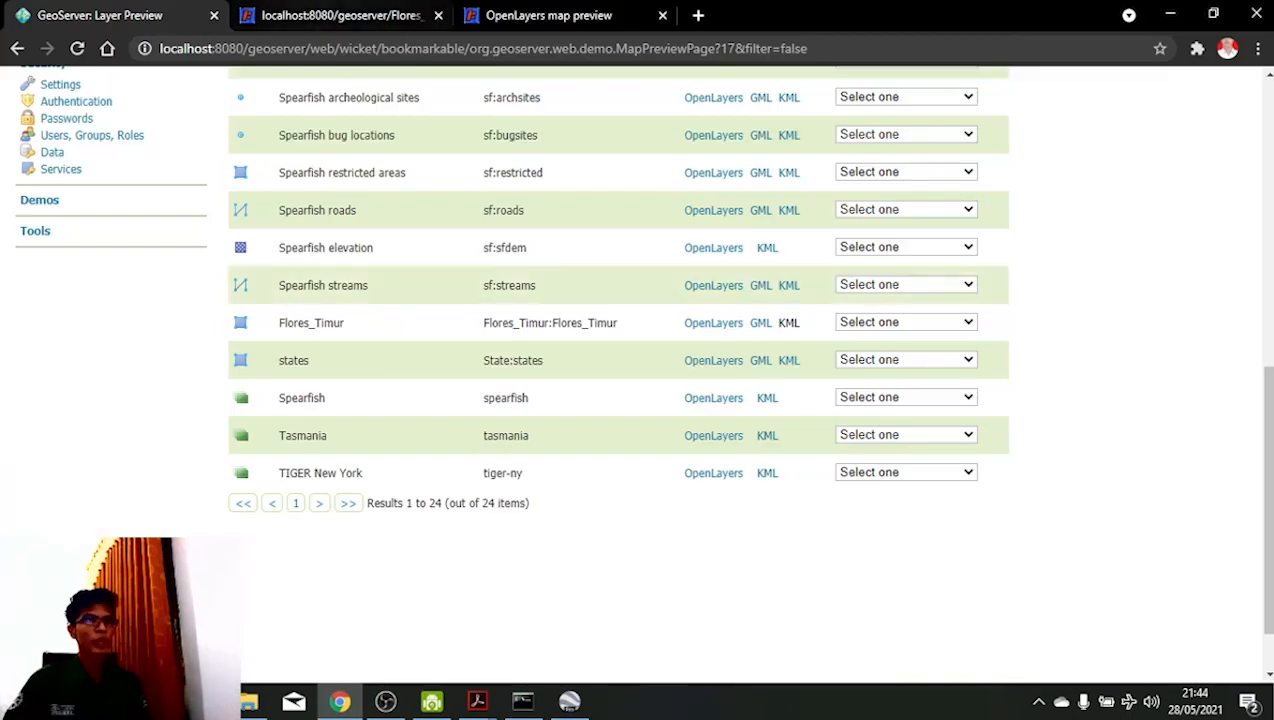
{"action": "left_click", "coordinate": [549, 15]}
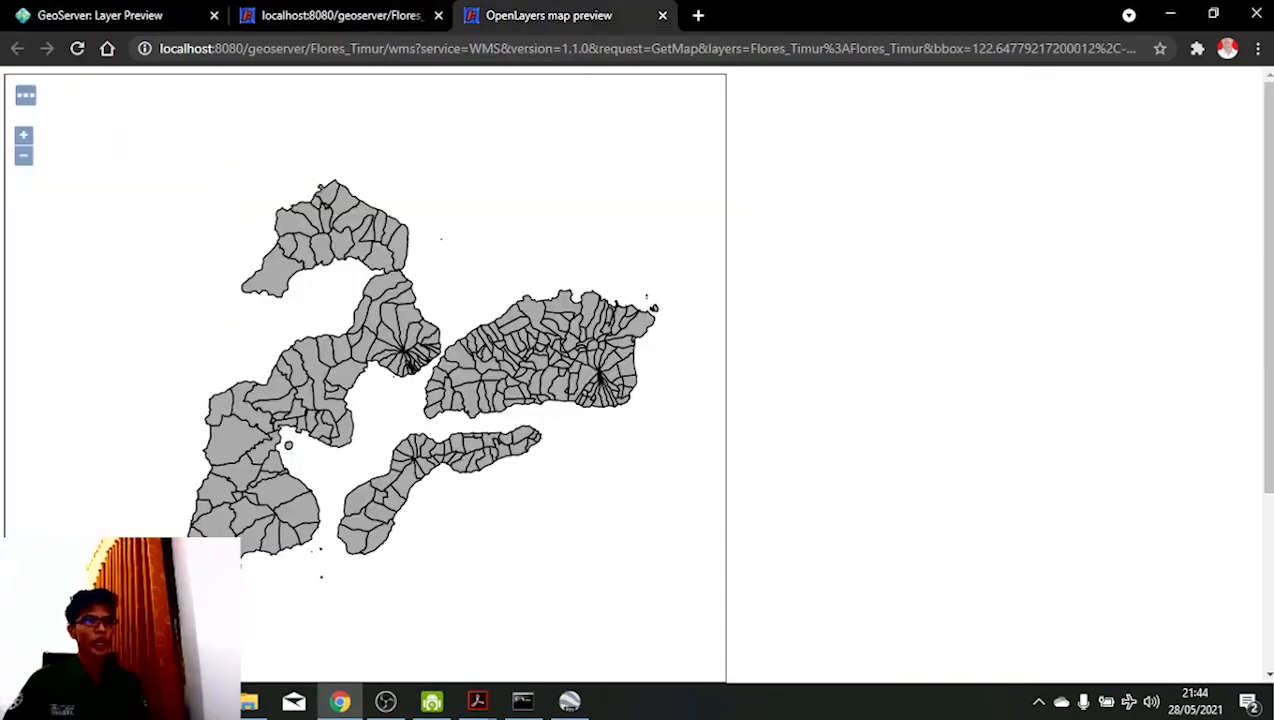
{"action": "key", "text": "alt+Tab"}
{"action": "key", "text": "alt+Tab"}
{"action": "key", "text": "alt+Tab"}
{"action": "left_click_drag", "start_coordinate": [652, 288], "coordinate": [723, 210]}
{"action": "left_click_drag", "start_coordinate": [681, 365], "coordinate": [664, 297]}
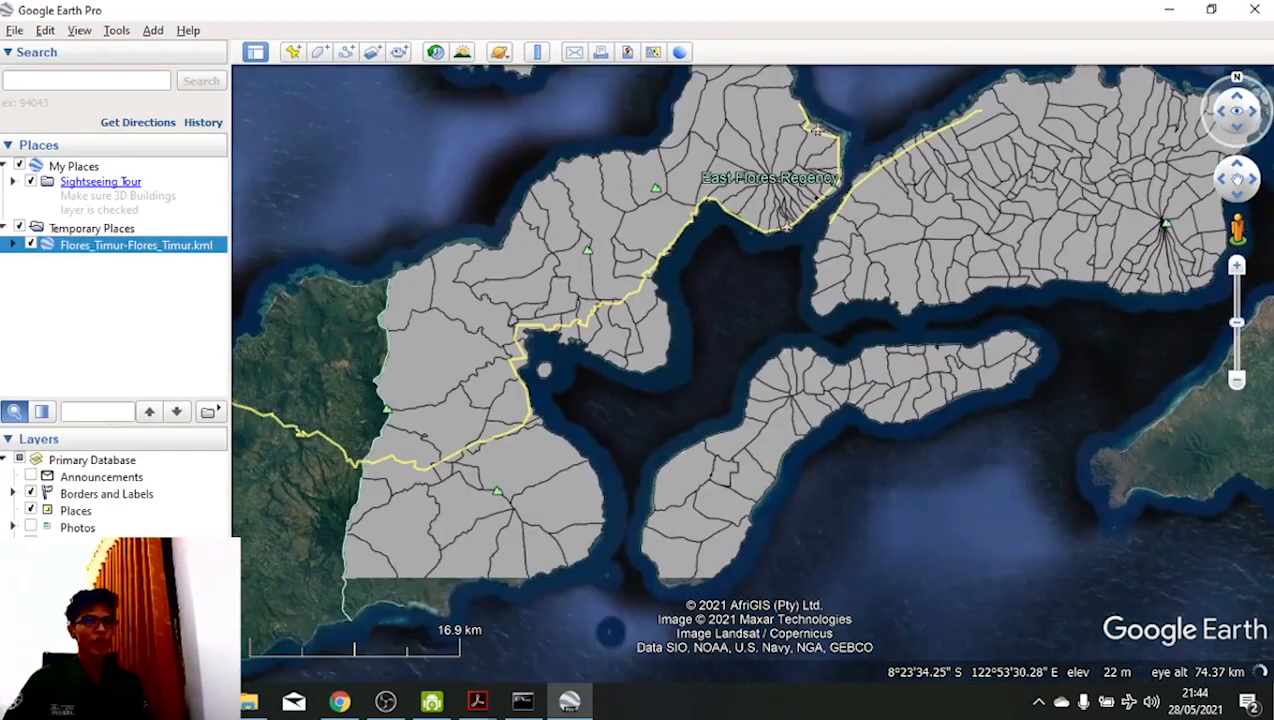